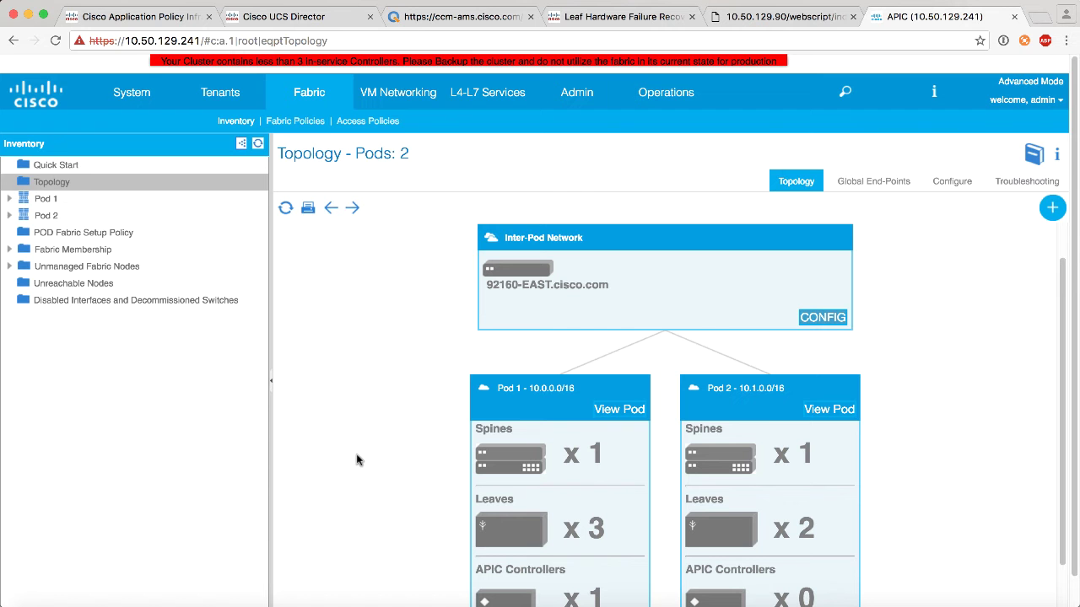
# Step: Show the Faults tab of the infra tenant's MPOD_L3_OUT routed outside to review its F0467 faults
pyautogui.click(230, 101)
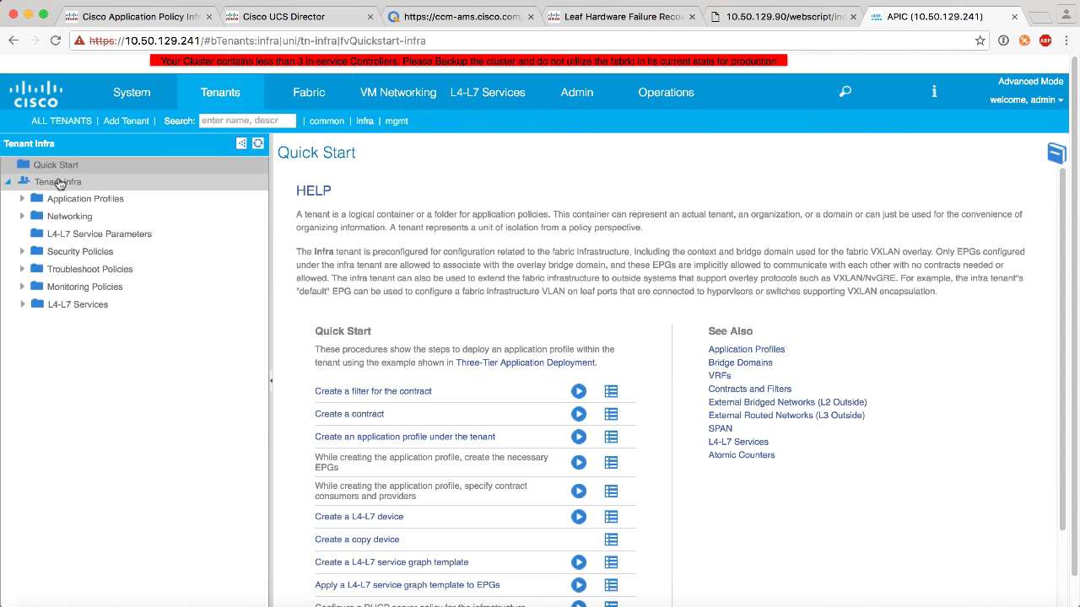
pyautogui.click(23, 217)
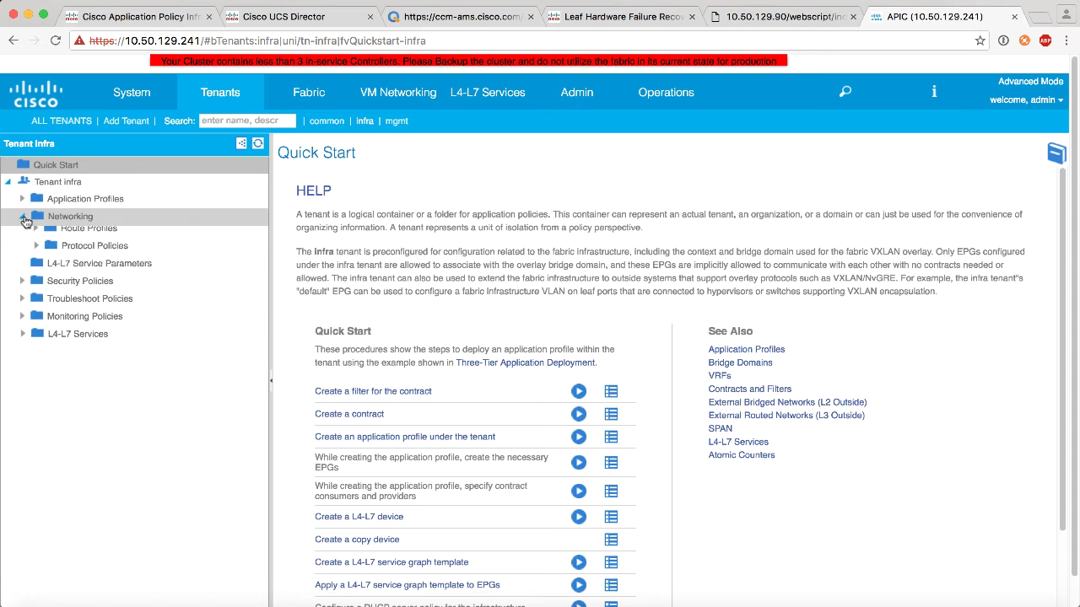
pyautogui.click(35, 287)
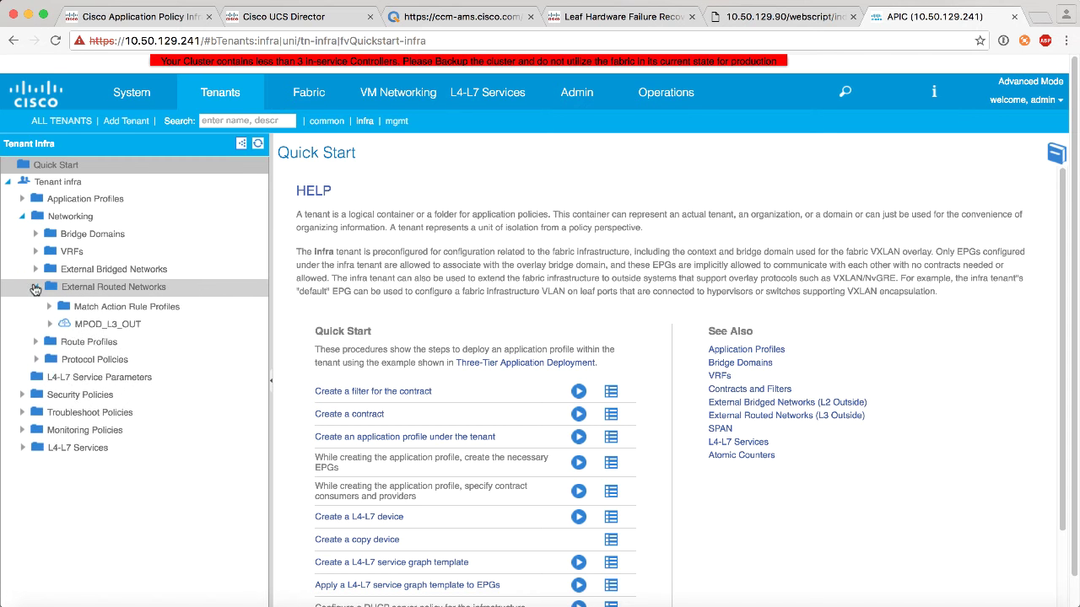
pyautogui.click(83, 341)
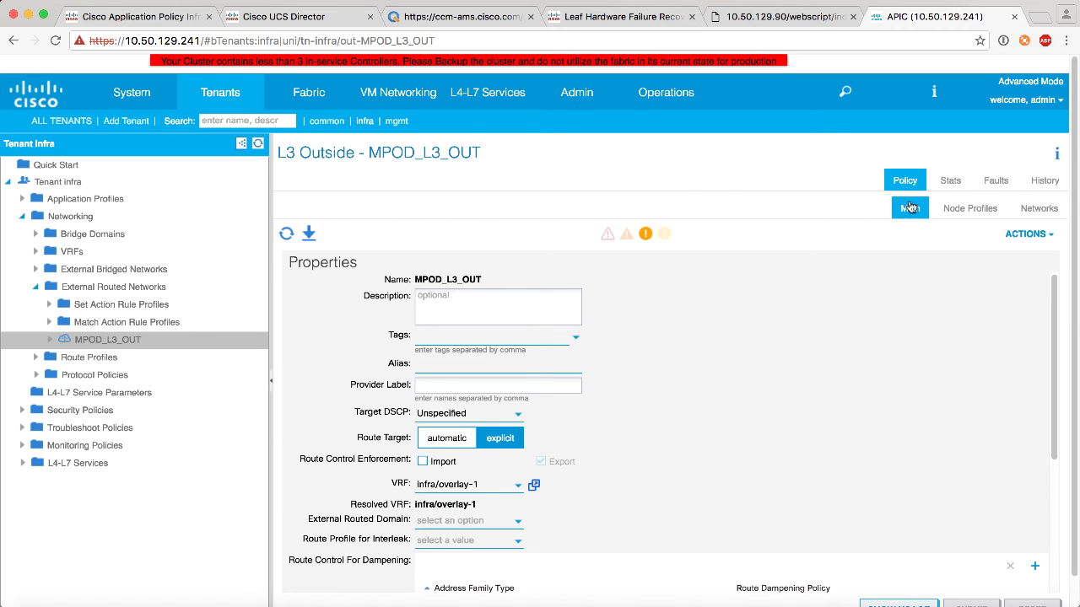
pyautogui.click(992, 180)
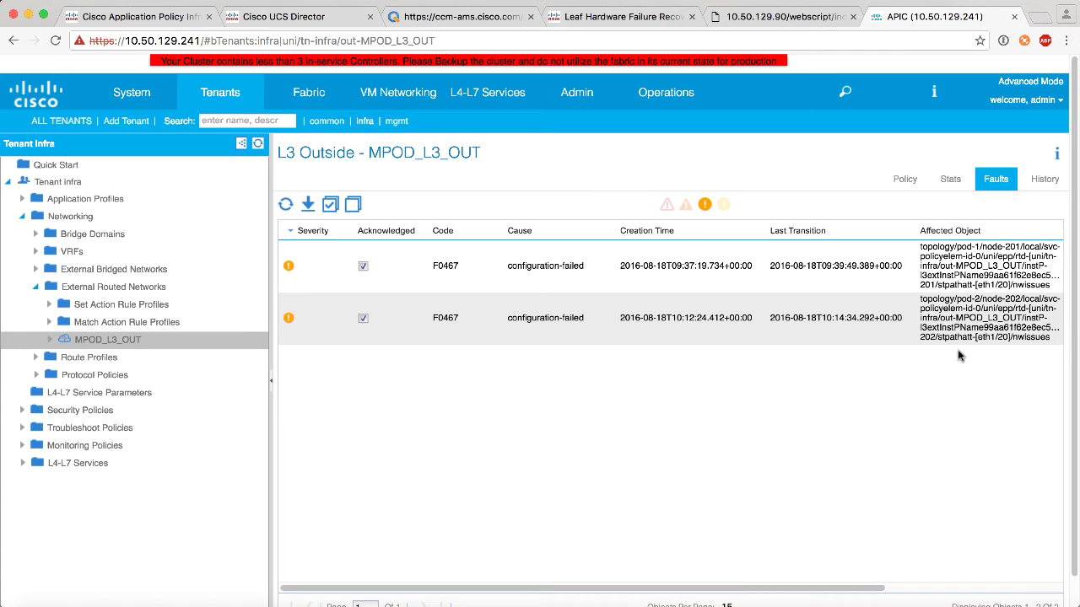
# Step: Start a new VLAN pool under Fabric Access Policies > Pools
pyautogui.click(301, 97)
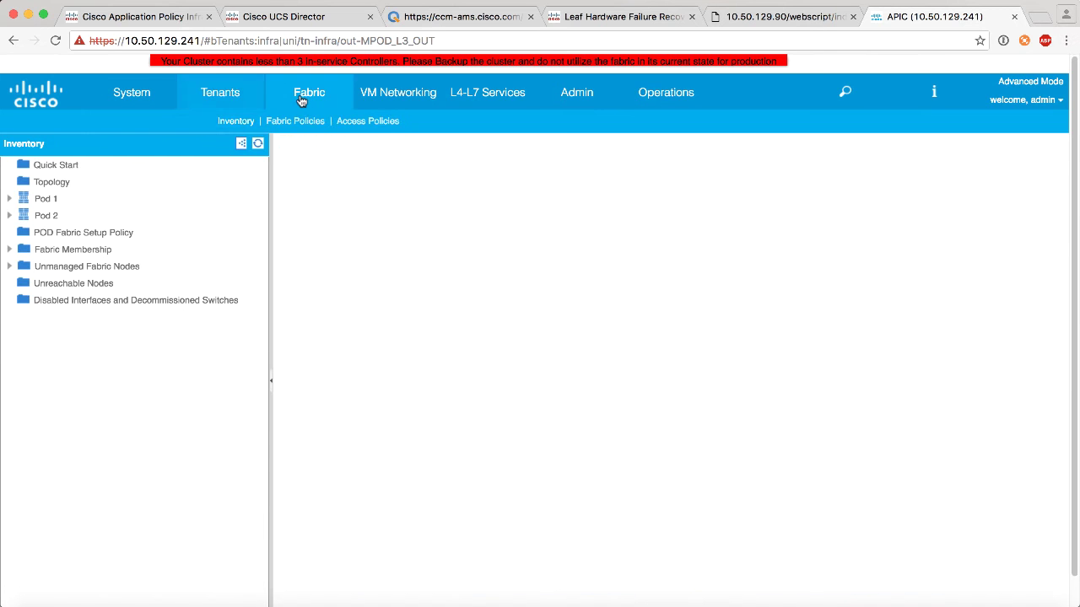
pyautogui.click(358, 123)
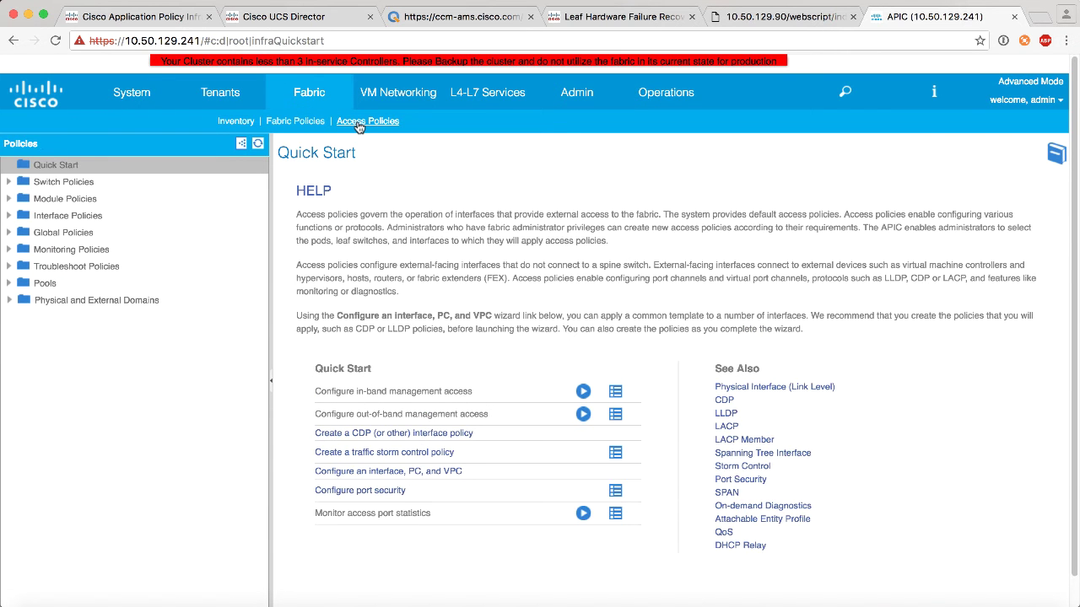
pyautogui.click(9, 283)
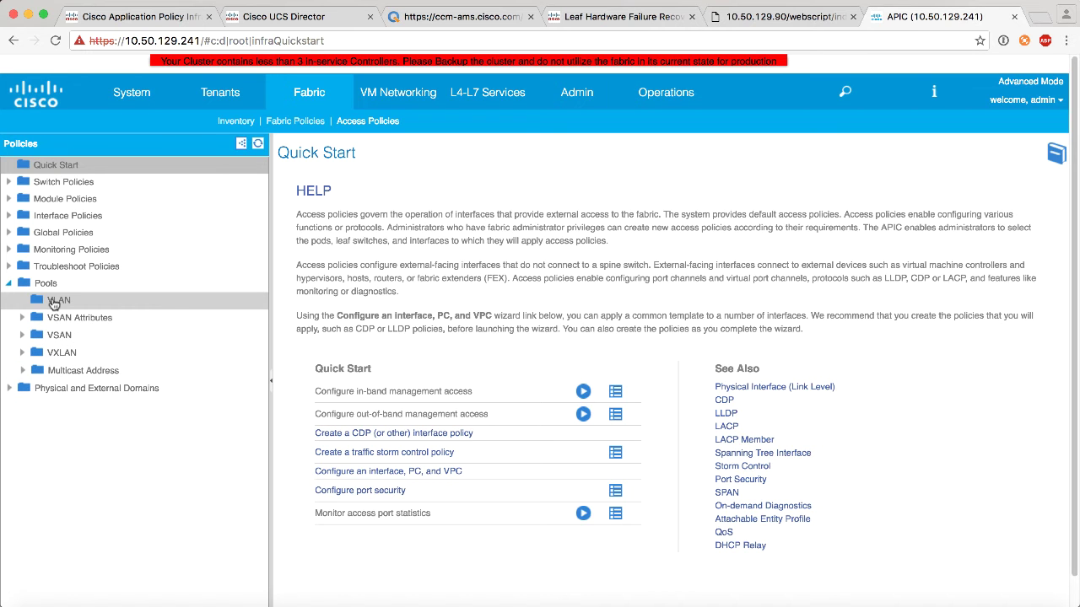
pyautogui.rightClick(54, 302)
pyautogui.click(110, 311)
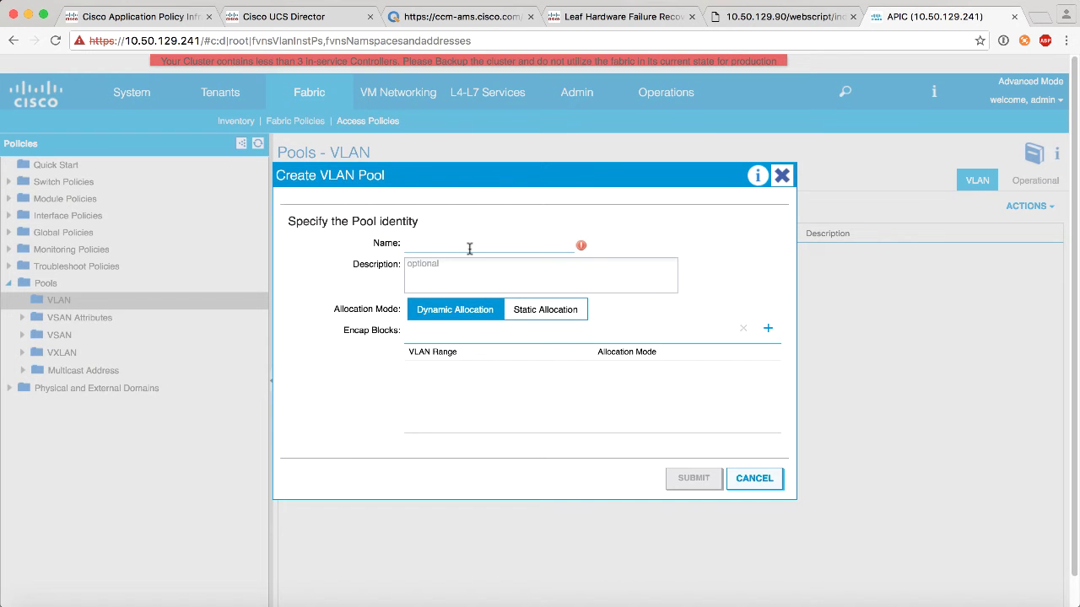
# Step: Name the pool MPOD_VLANS, set static allocation with VLAN range 4–4, and submit it
pyautogui.write('MP')
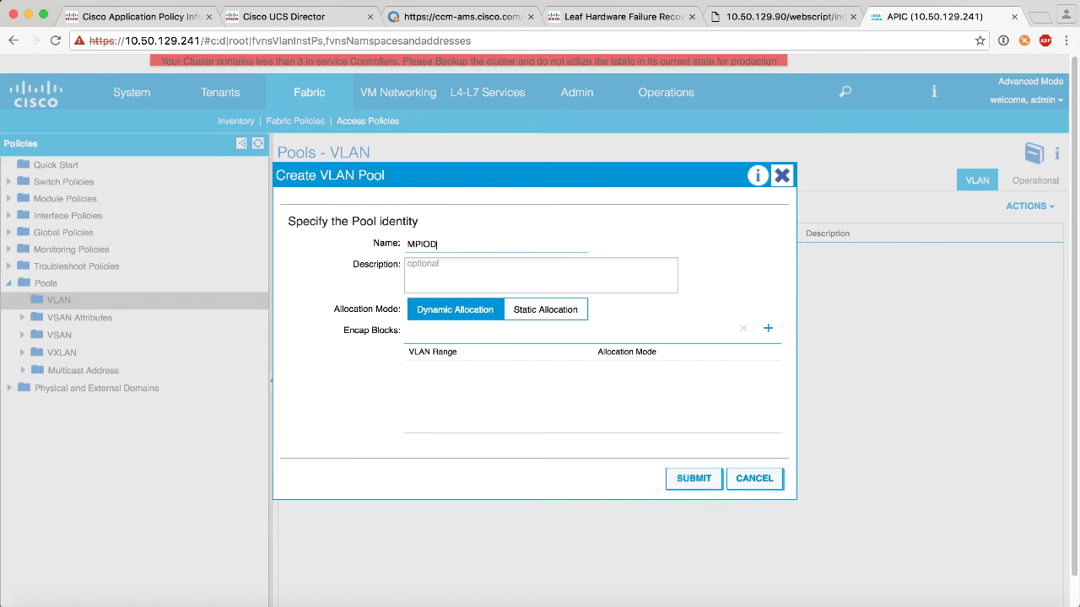
pyautogui.write('OD_')
pyautogui.write('VLANS')
pyautogui.click(535, 315)
pyautogui.click(767, 328)
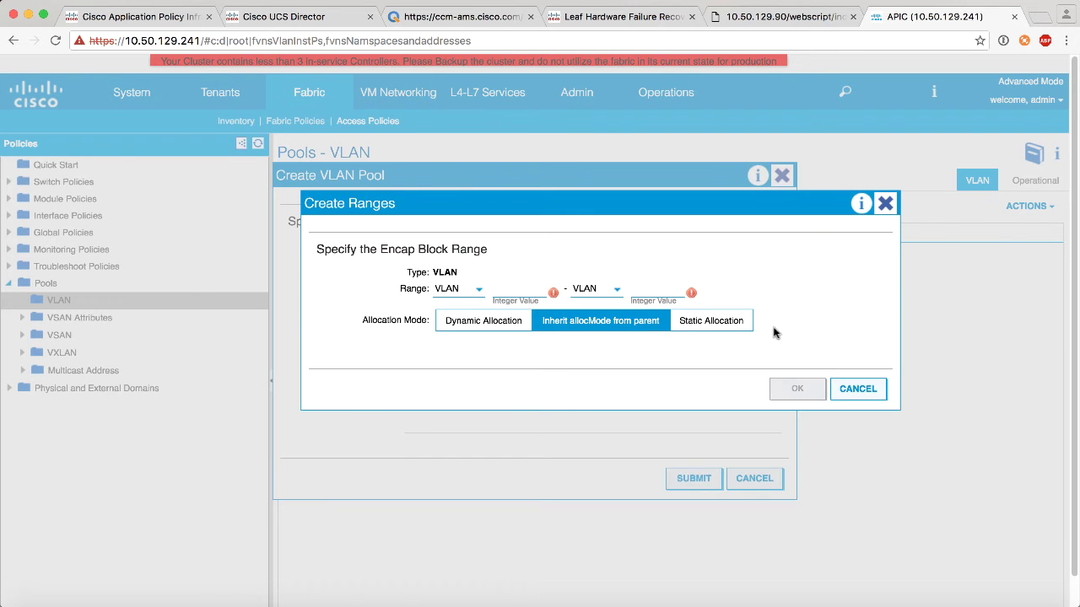
pyautogui.write('4')
pyautogui.press('Tab')
pyautogui.write('4')
pyautogui.click(806, 389)
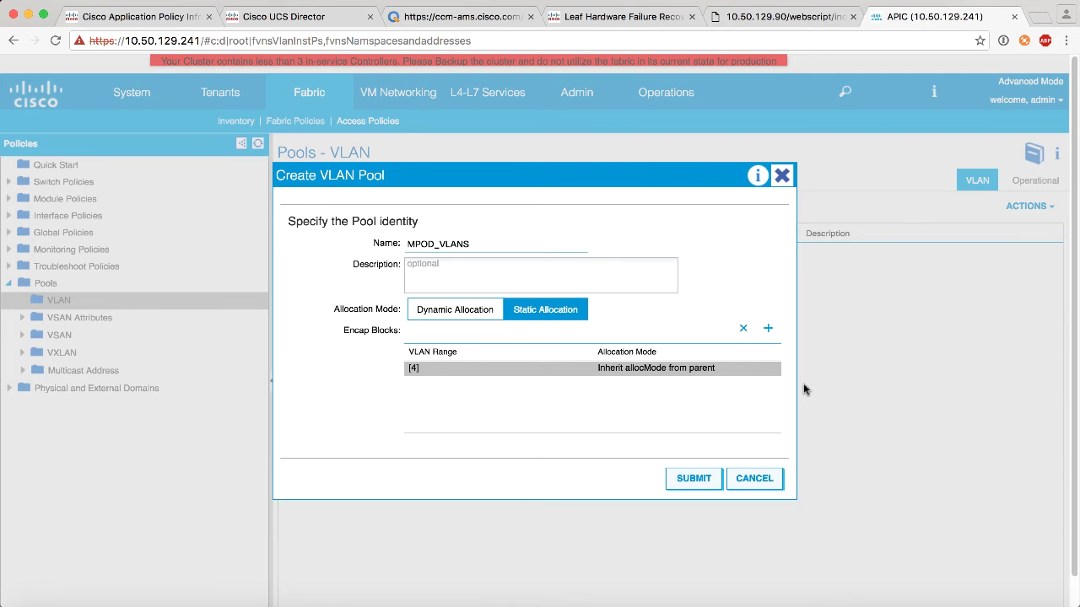
pyautogui.click(690, 478)
pyautogui.click(8, 388)
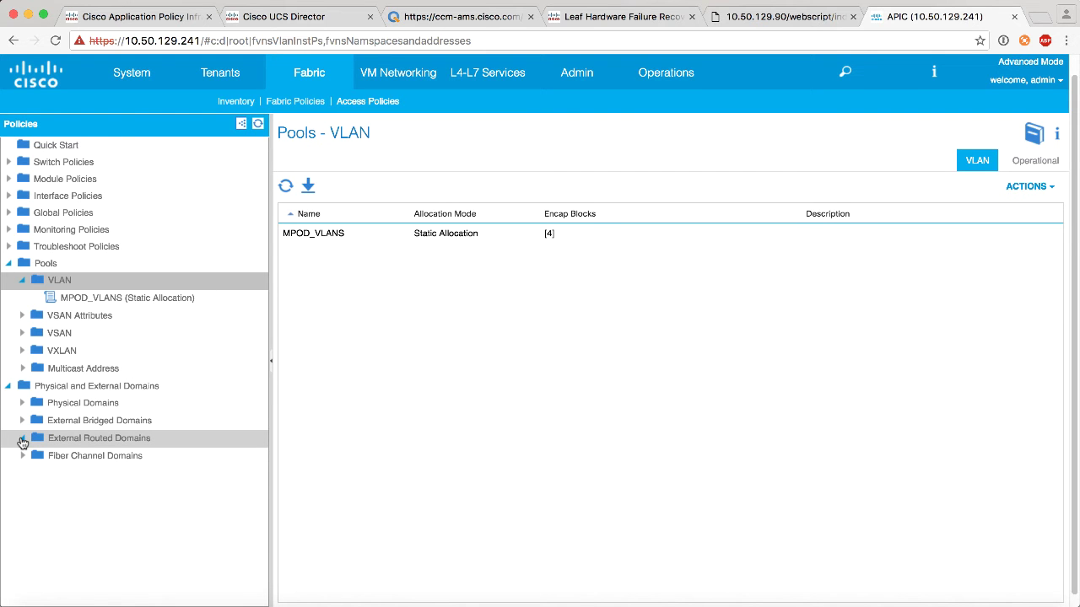
# Step: Start Layer 3 domain MPOD_L3_DOMAIN using the MPOD_VLANS VLAN pool
pyautogui.click(23, 440)
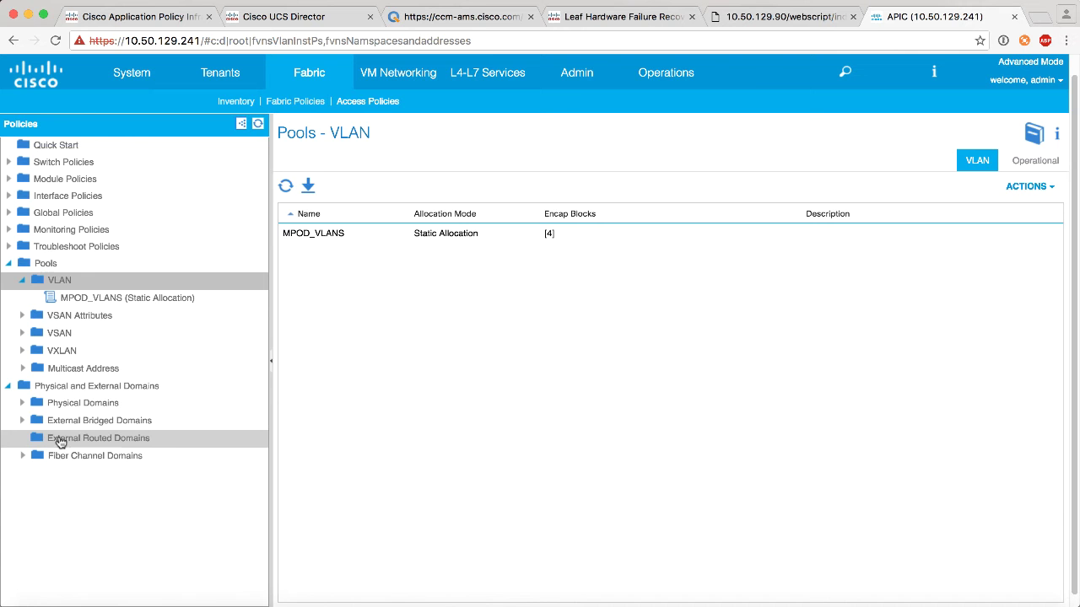
pyautogui.rightClick(61, 443)
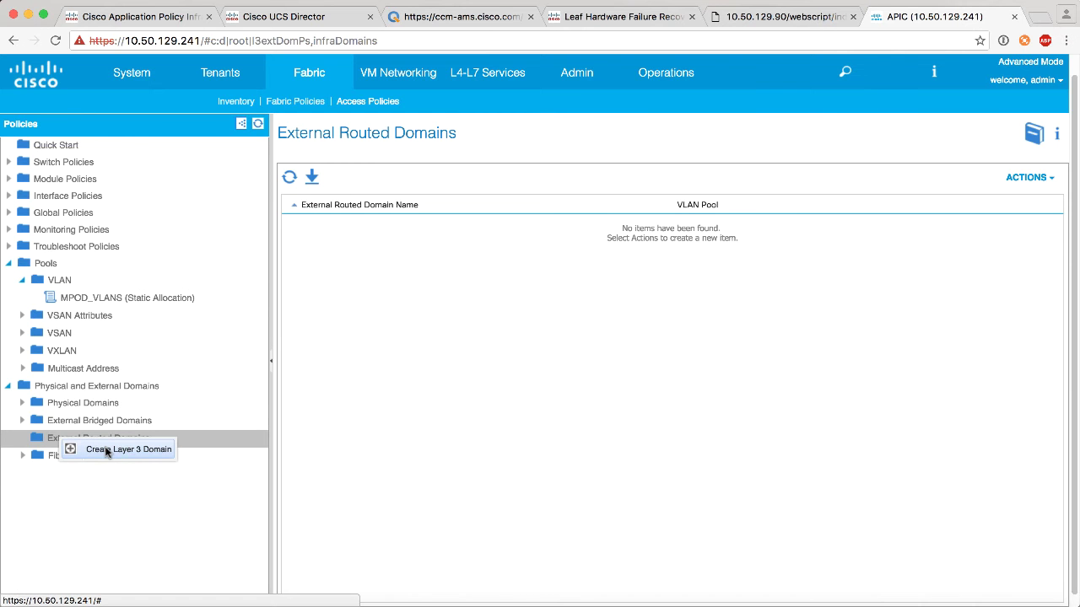
pyautogui.click(102, 447)
pyautogui.click(436, 230)
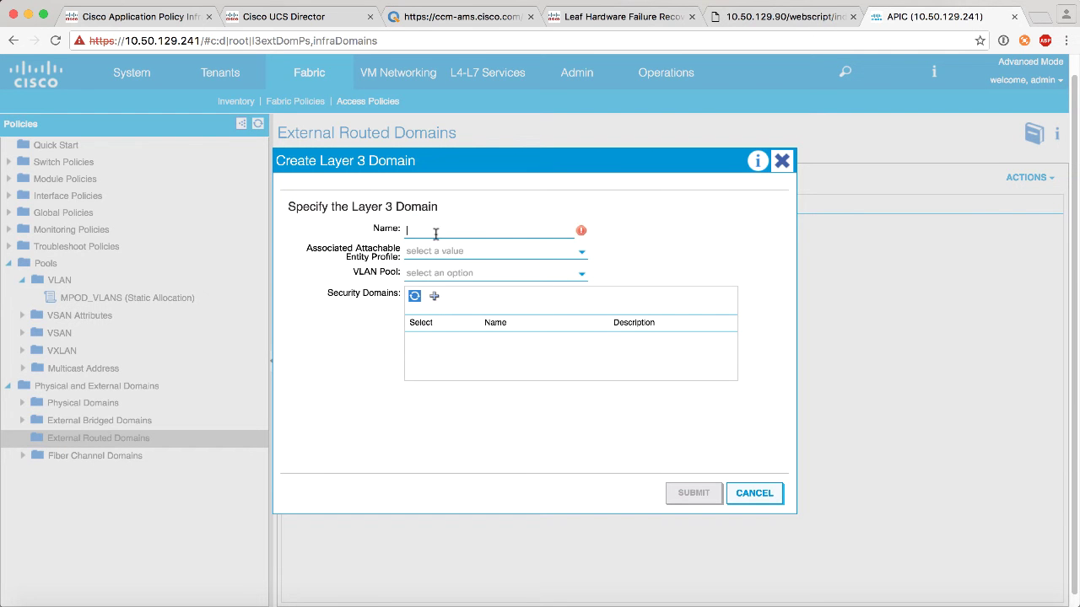
pyautogui.write('MPIOD_')
pyautogui.press('BackSpace')
pyautogui.press('BackSpace')
pyautogui.press('BackSpace')
pyautogui.press('BackSpace')
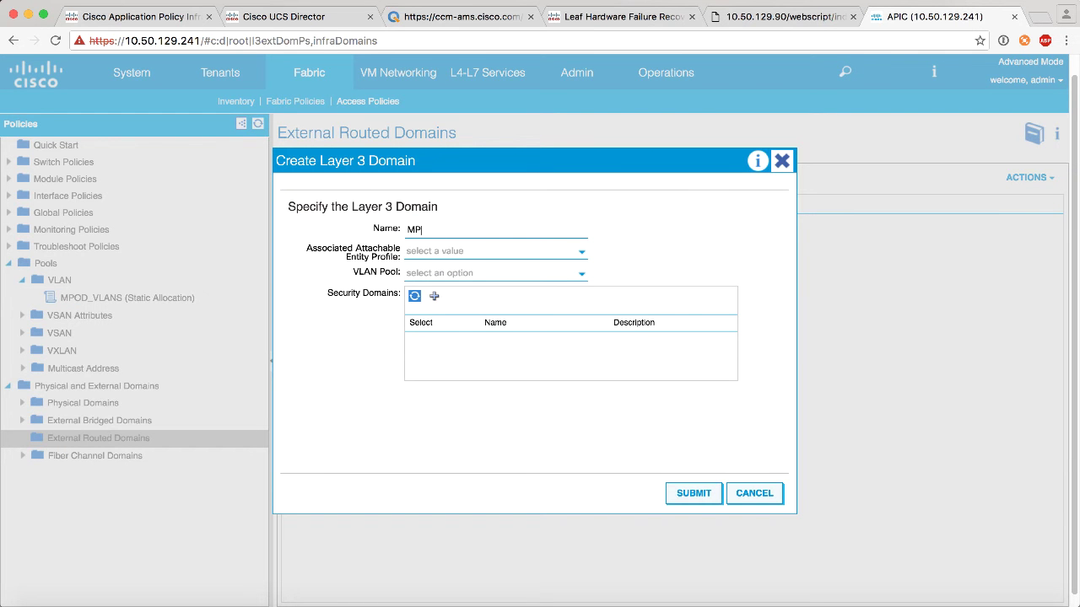
pyautogui.write('OD_L3')
pyautogui.write('_DOMAIN')
pyautogui.click(430, 273)
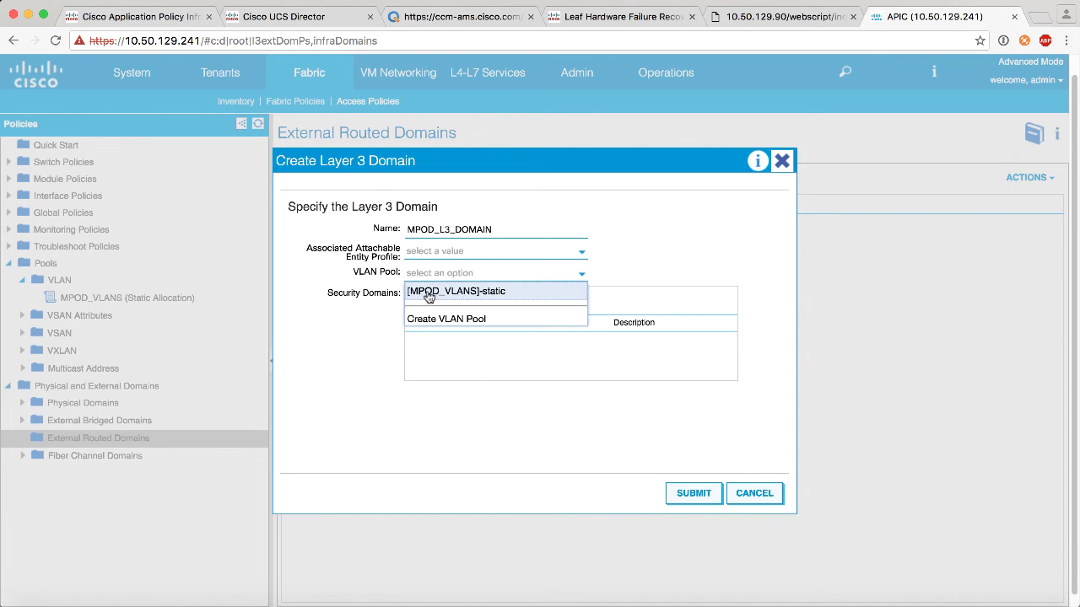
pyautogui.click(430, 293)
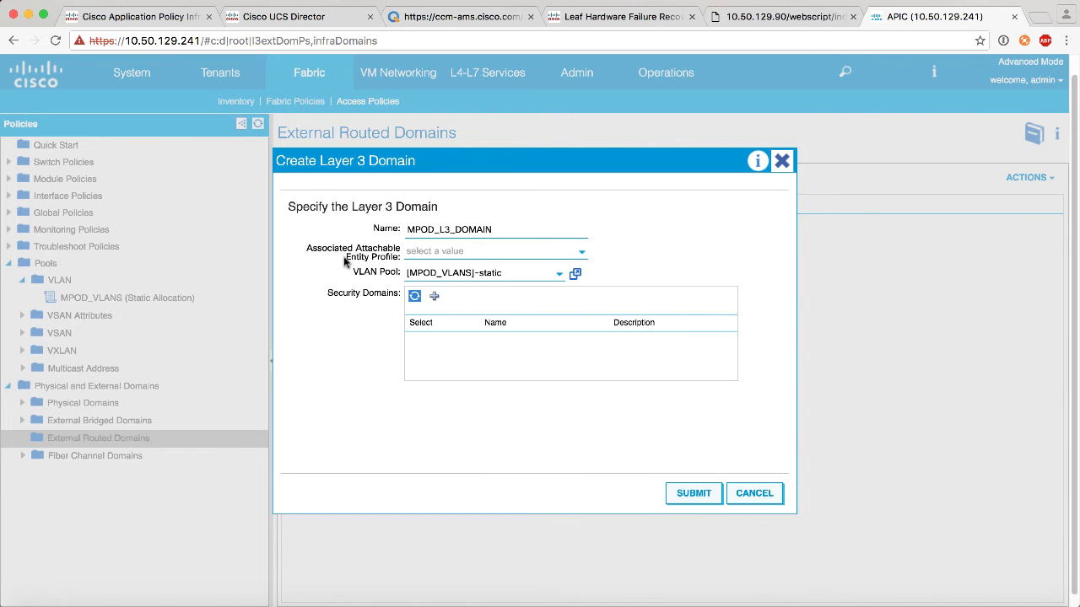
# Step: Create attachable entity profile MPOD_AAEP with infra VLAN enabled and submit the domain
pyautogui.click(460, 251)
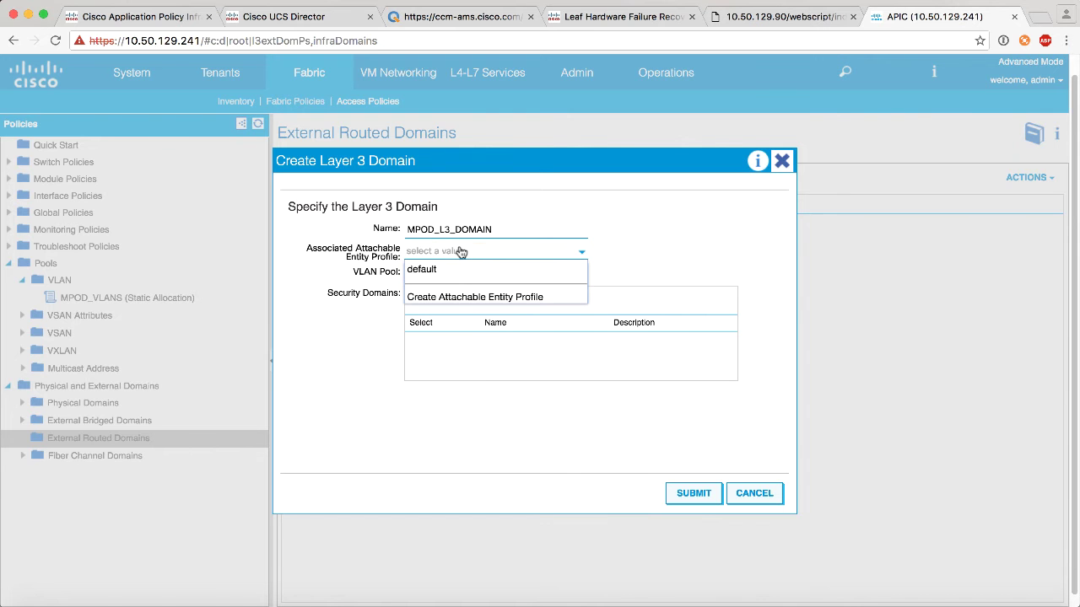
pyautogui.click(454, 299)
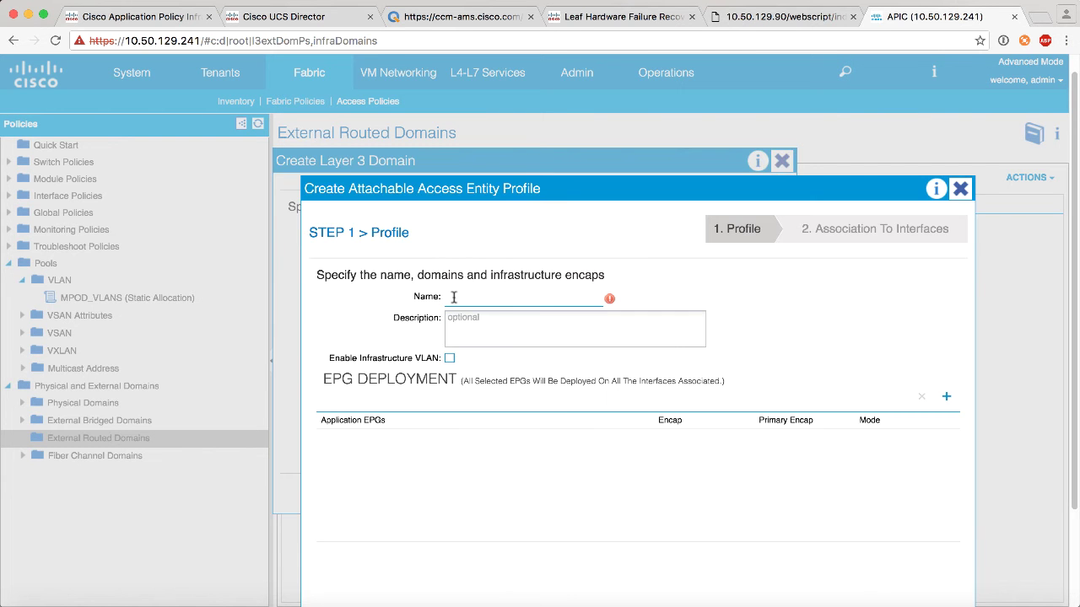
pyautogui.write('M')
pyautogui.write('POD_AAEP')
pyautogui.click(449, 359)
pyautogui.scroll(-3, 754, 405)
pyautogui.click(870, 588)
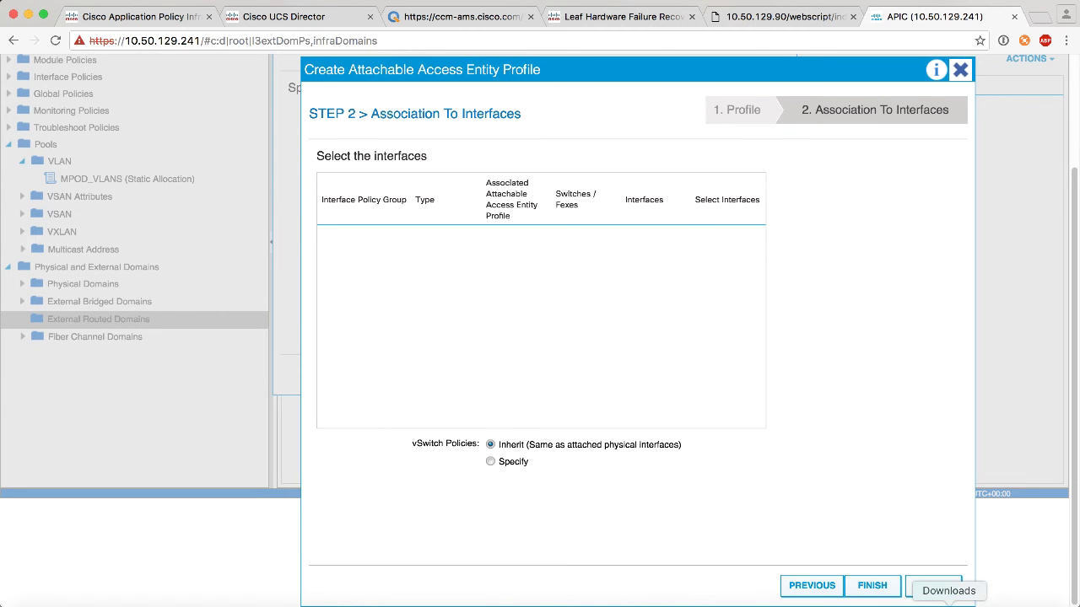
pyautogui.click(876, 593)
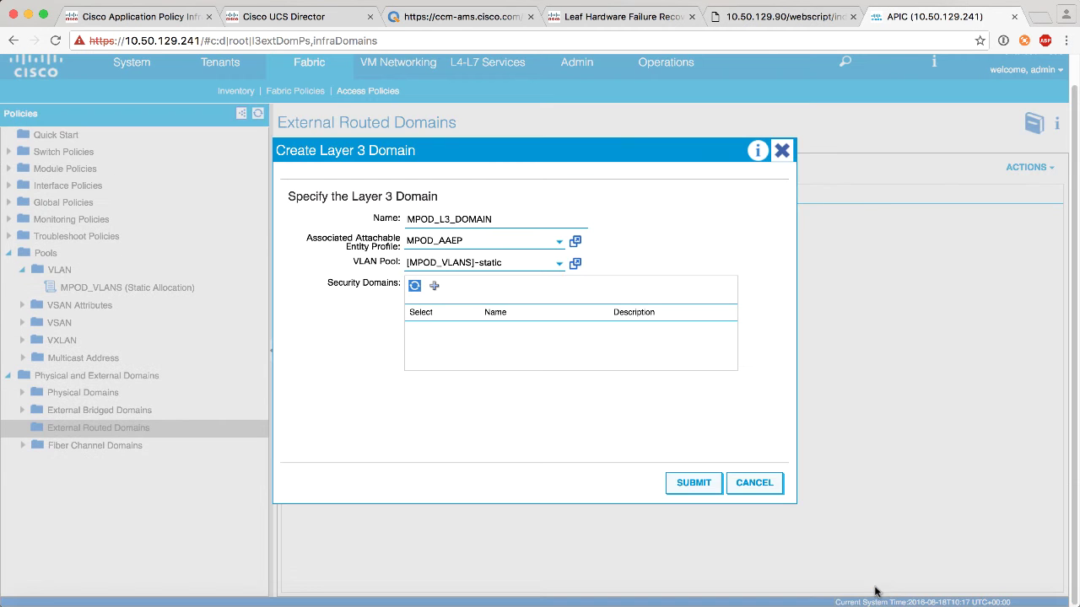
pyautogui.click(697, 485)
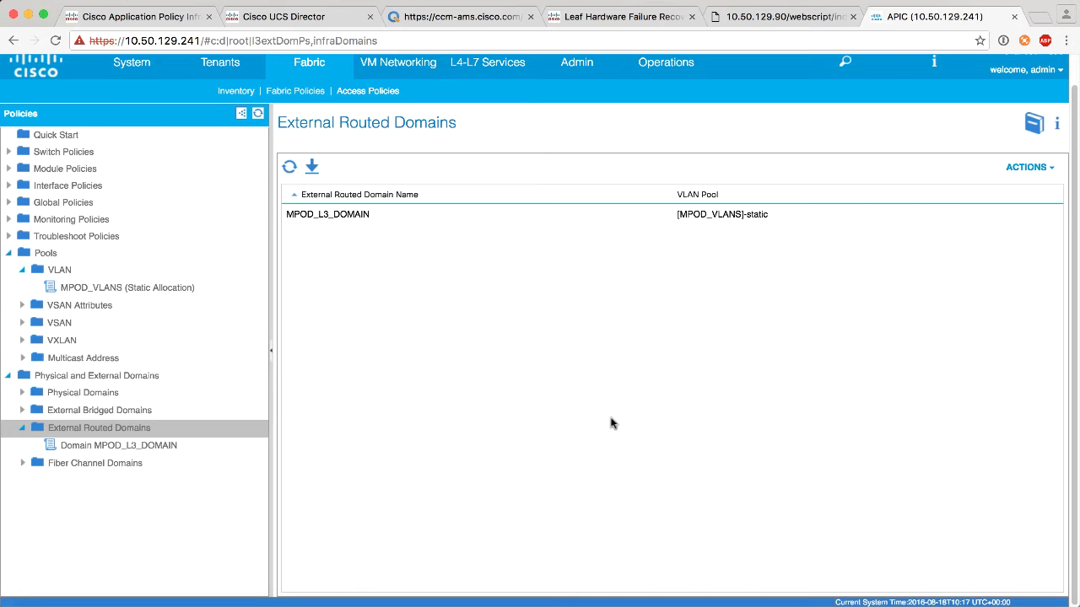
# Step: Create spine access port policy group SPINE1-PG attached to MPOD_AAEP
pyautogui.click(9, 187)
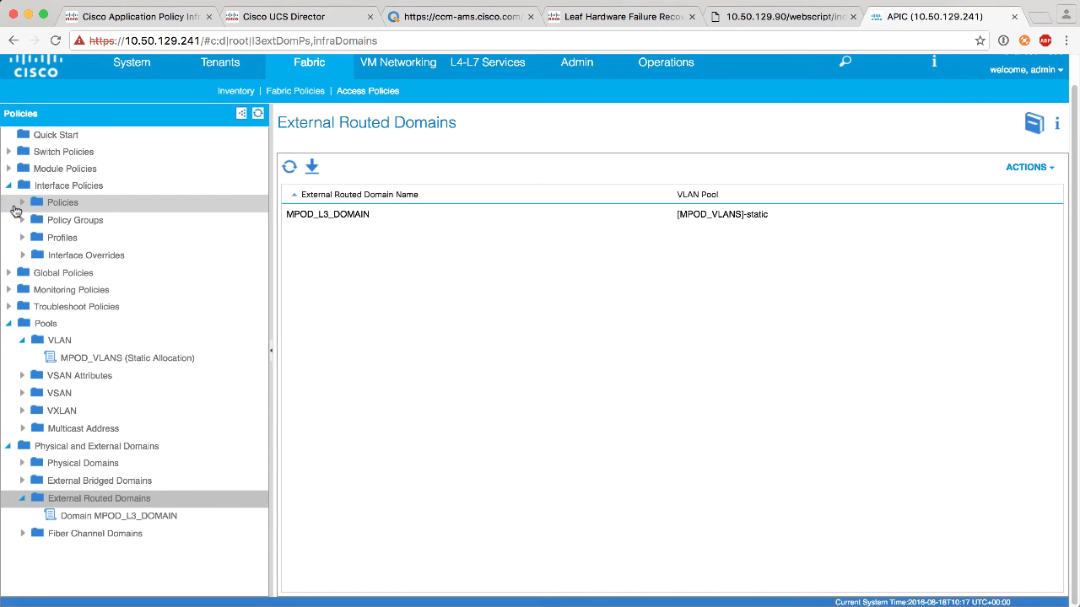
pyautogui.click(23, 220)
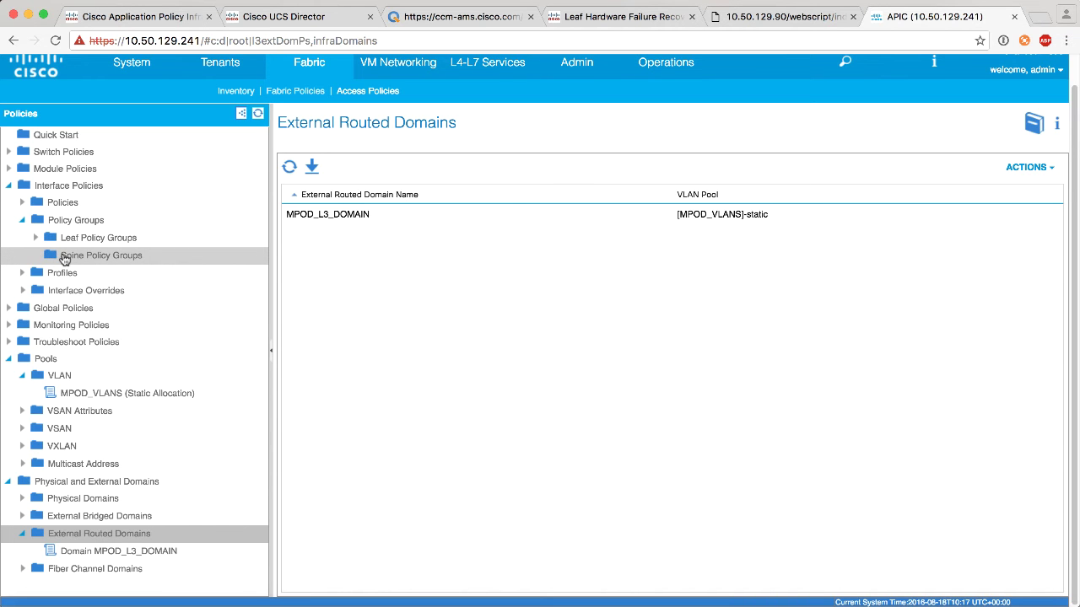
pyautogui.rightClick(65, 254)
pyautogui.click(110, 269)
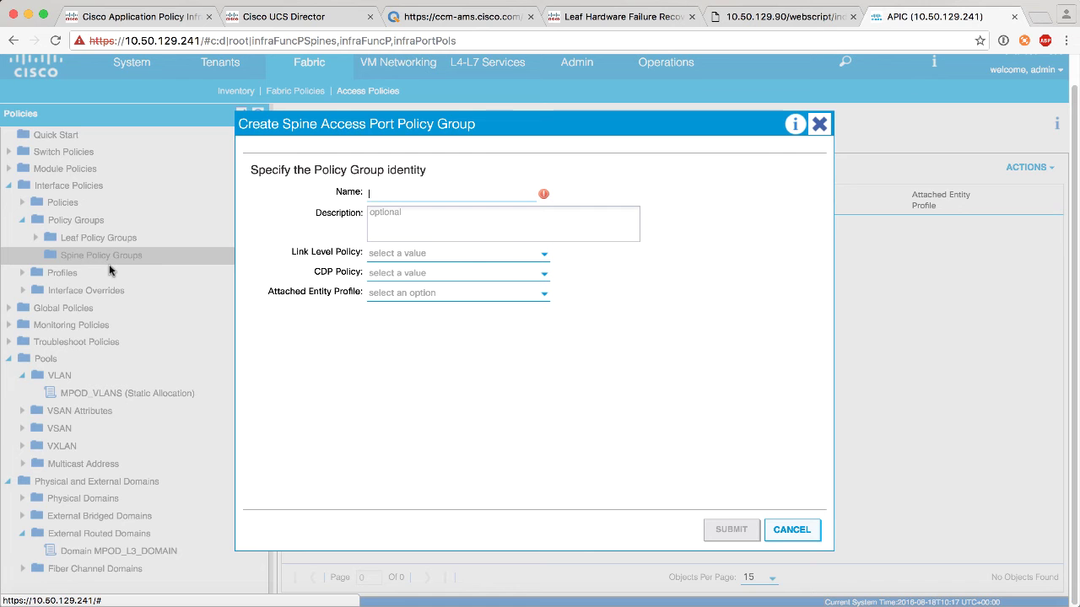
pyautogui.write('SPOl')
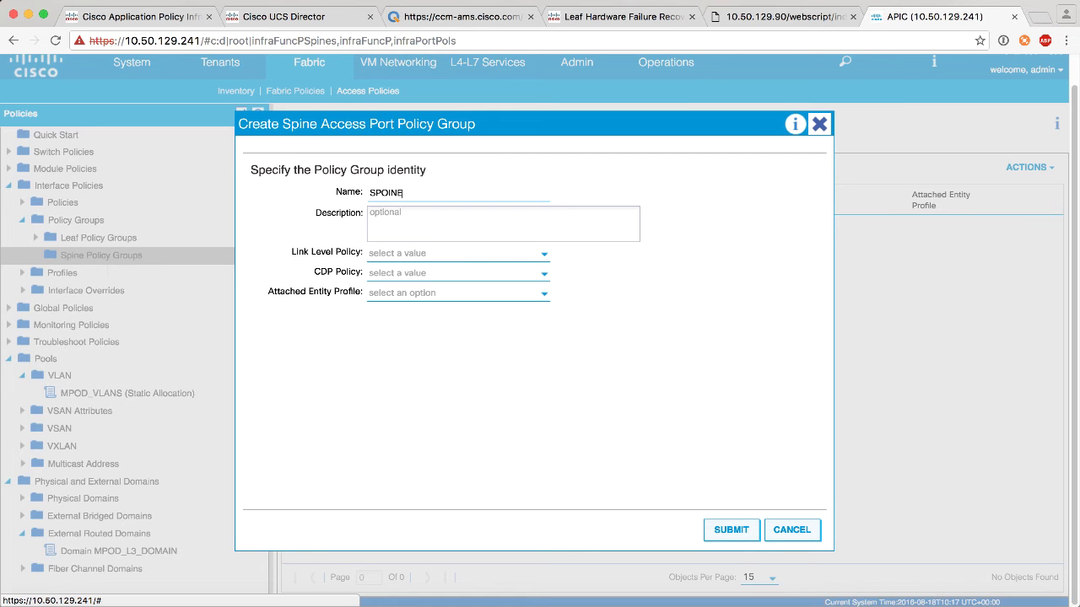
pyautogui.press('BackSpace')
pyautogui.press('BackSpace')
pyautogui.write('INE')
pyautogui.write('1-P')
pyautogui.write('G')
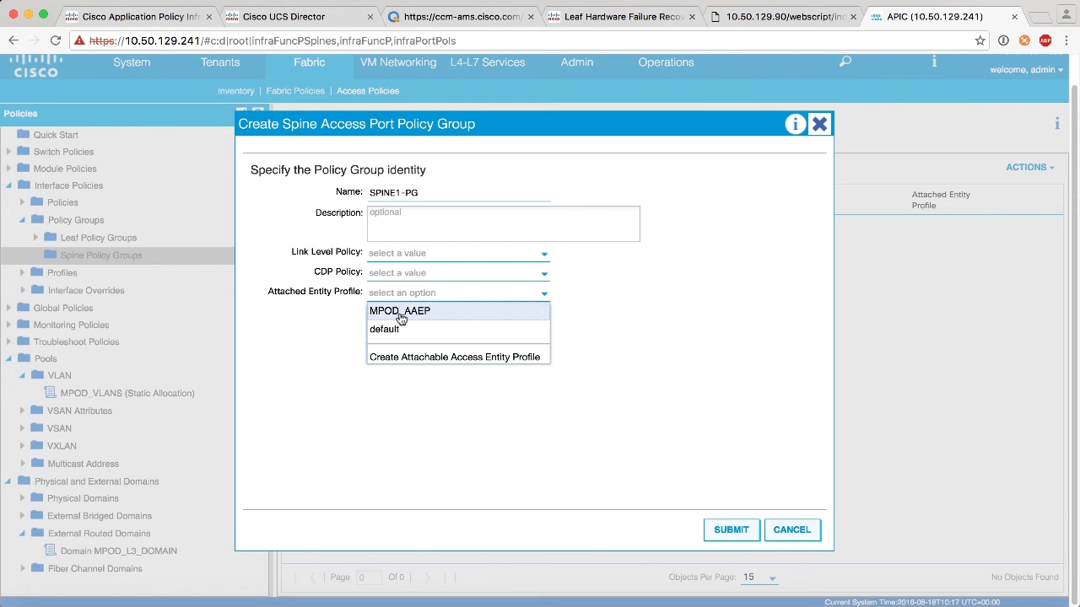
pyautogui.click(400, 314)
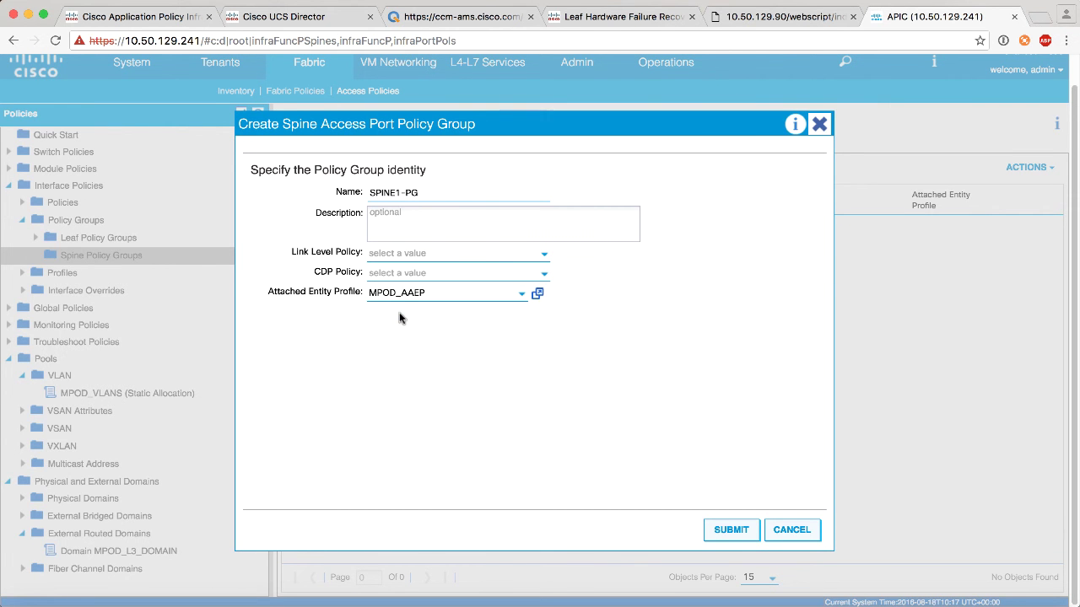
pyautogui.click(726, 524)
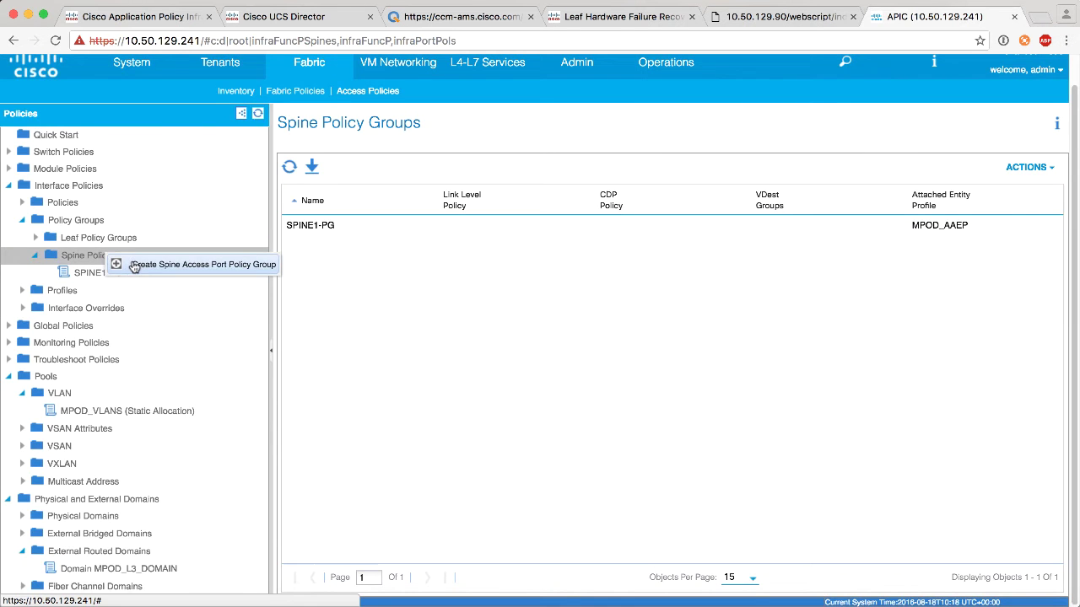
# Step: Create a second spine access port policy group, SPINE2-PG, attached to MPOD_AAEP
pyautogui.click(135, 264)
pyautogui.click(453, 193)
pyautogui.write('SPINE2-PG')
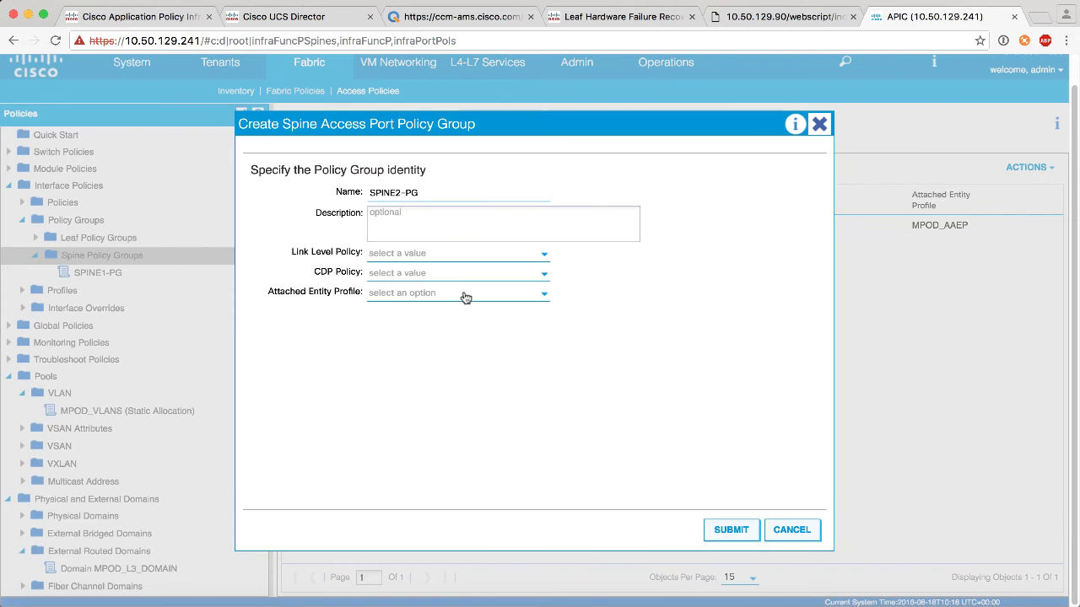
pyautogui.click(465, 294)
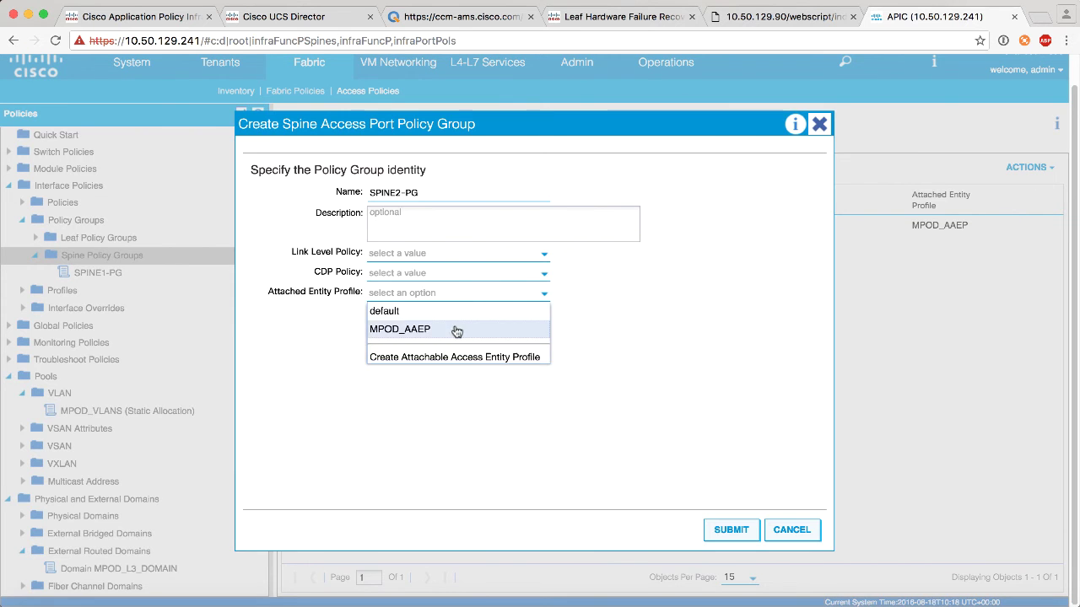
pyautogui.click(453, 330)
pyautogui.click(730, 531)
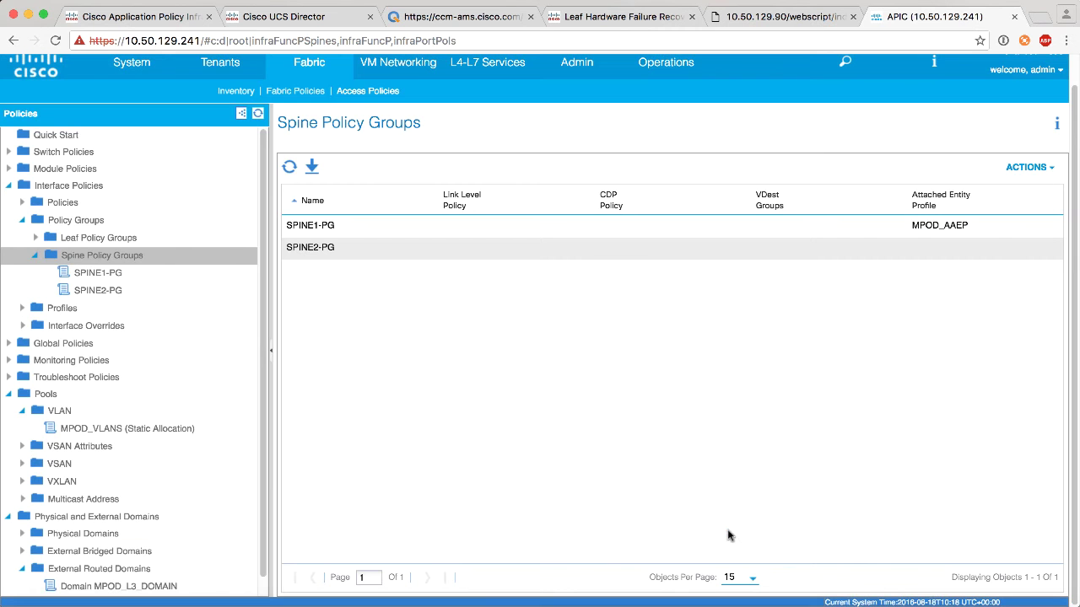
pyautogui.click(35, 257)
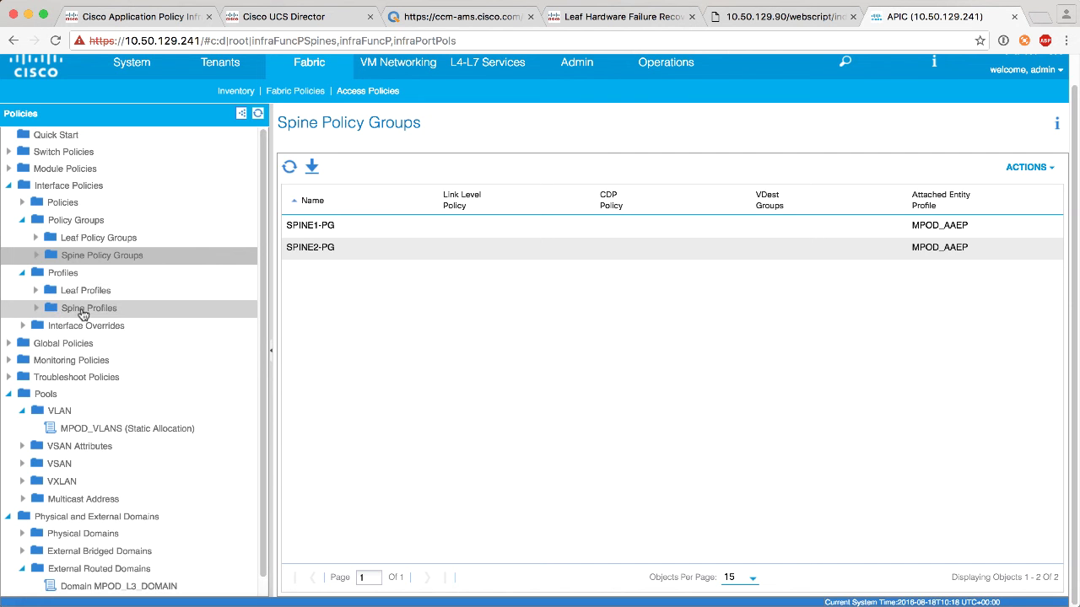
# Step: Create spine interface profile SPINE1-INTS with selector ETH1_20 for port 1/20 using SPINE1-PG
pyautogui.click(84, 312)
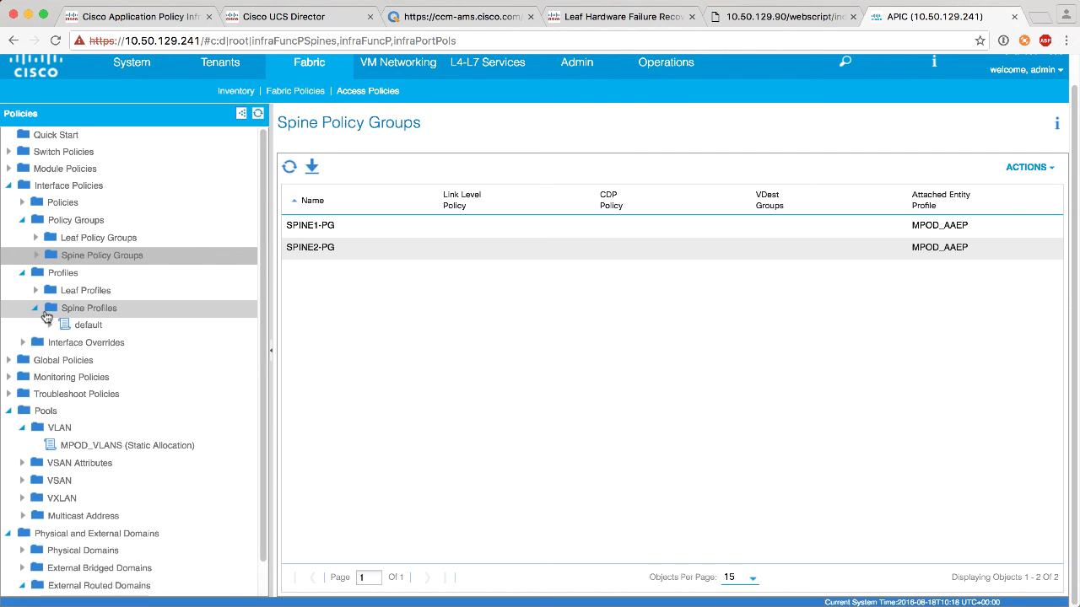
pyautogui.rightClick(81, 316)
pyautogui.click(122, 321)
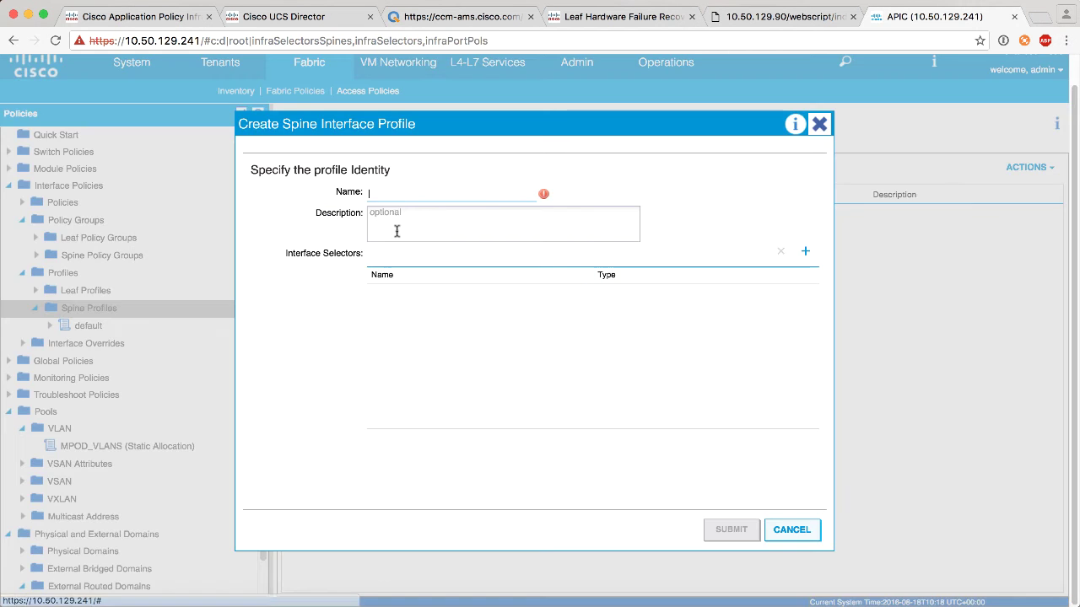
pyautogui.write('SPI')
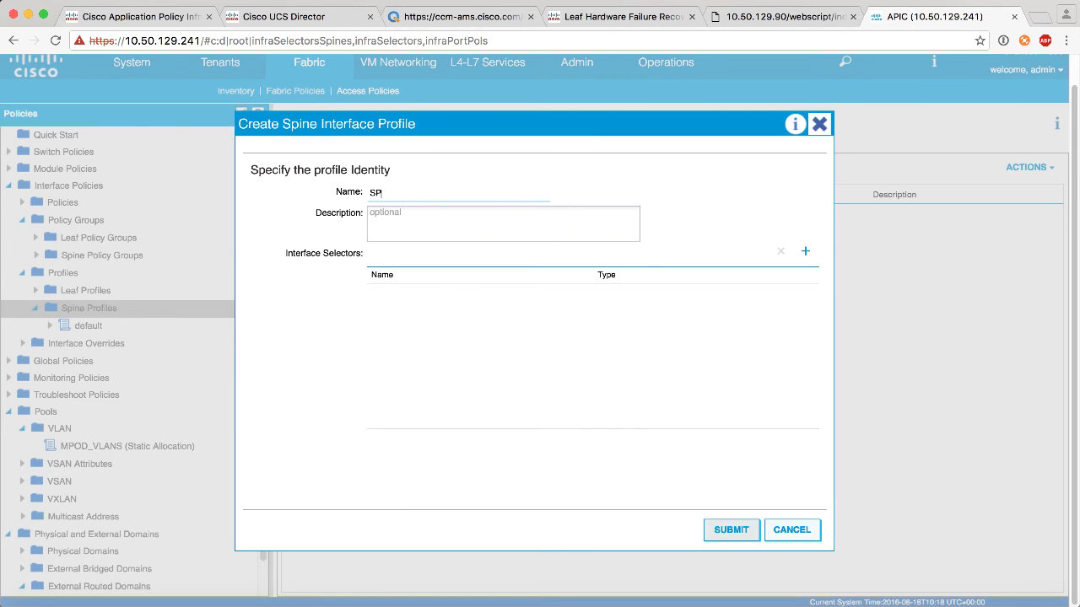
pyautogui.write('NE1-INTS')
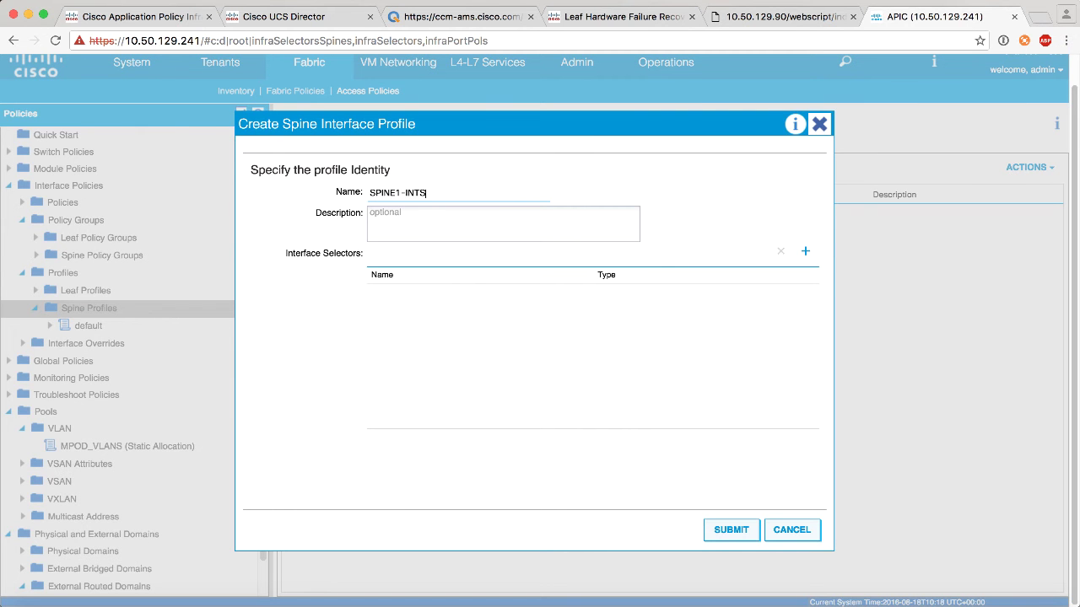
pyautogui.click(805, 252)
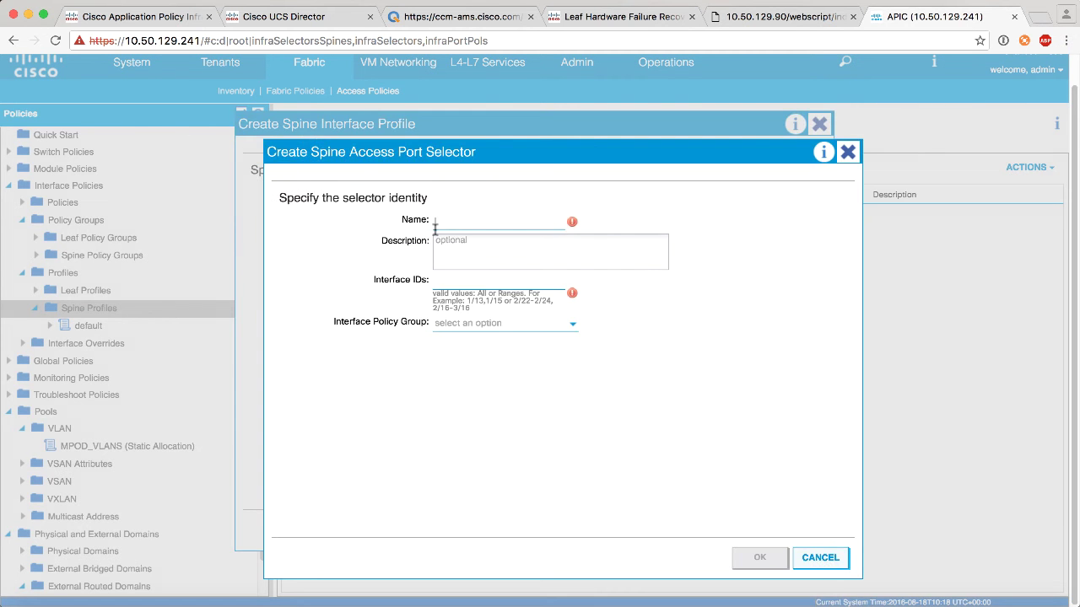
pyautogui.write('ETH')
pyautogui.write('1/20')
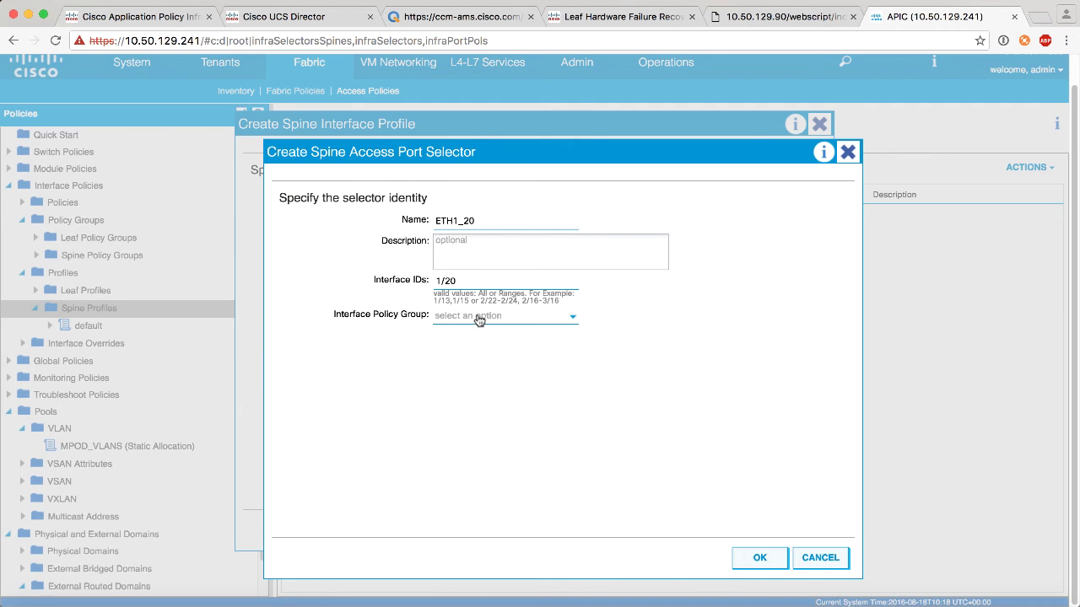
pyautogui.click(479, 320)
pyautogui.click(475, 335)
pyautogui.click(758, 558)
pyautogui.click(736, 532)
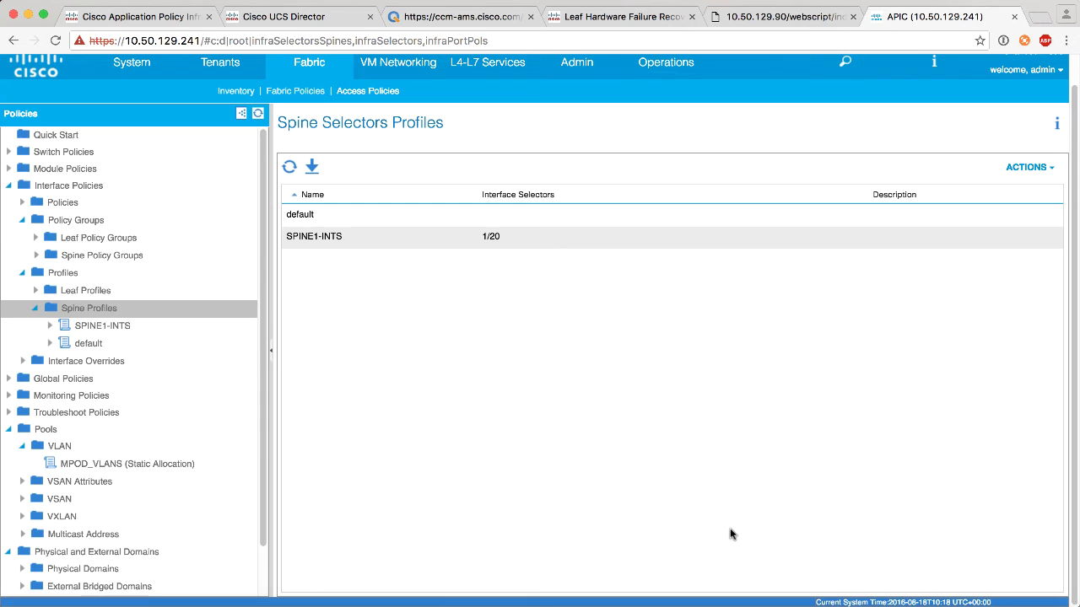
# Step: Create spine interface profile SPINE2-INTS with selector ETH1_20 for port 1/20 using SPINE2-PG
pyautogui.rightClick(80, 308)
pyautogui.click(113, 322)
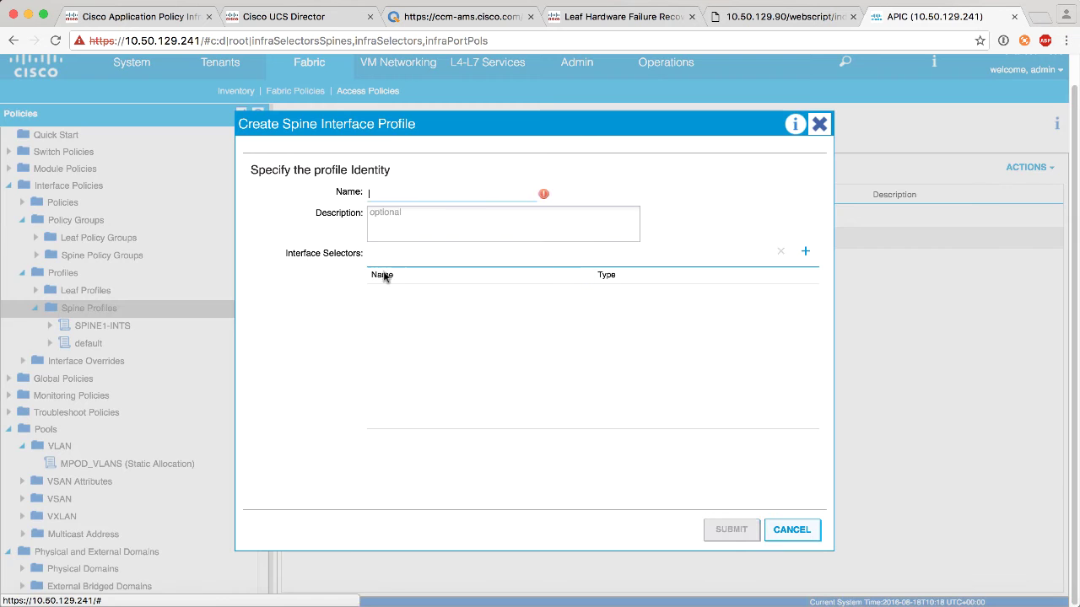
pyautogui.write('SP')
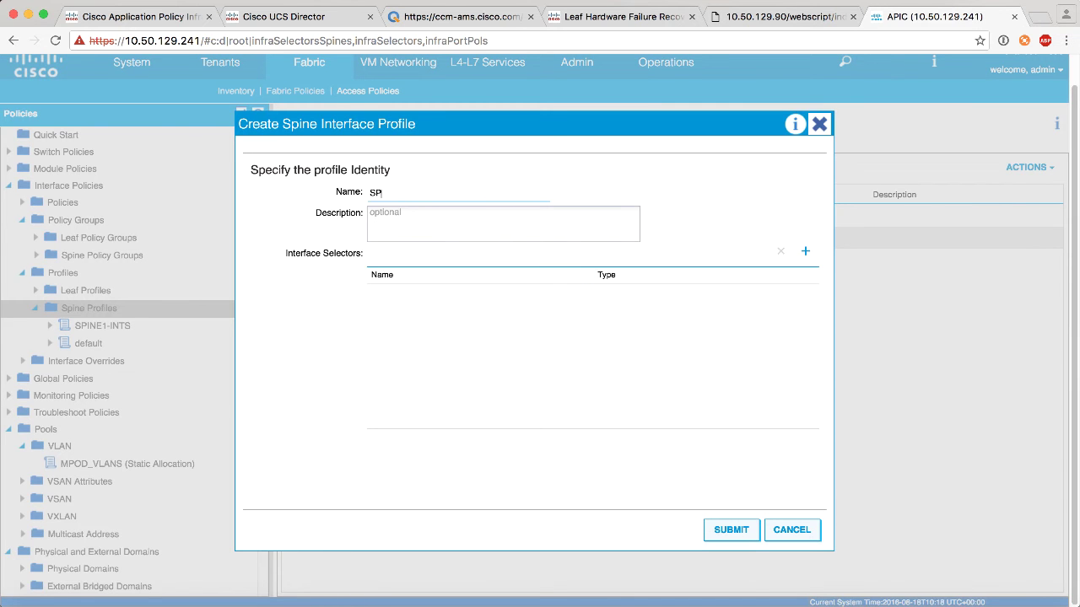
pyautogui.write('OINE2-INTS')
pyautogui.click(805, 252)
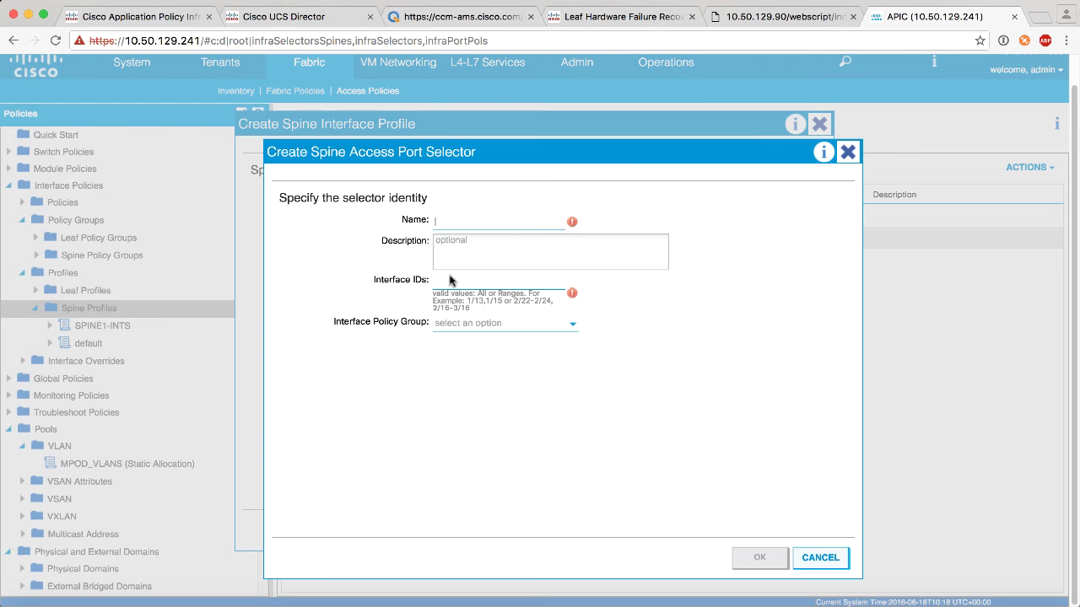
pyautogui.write('ETH1_')
pyautogui.write('20')
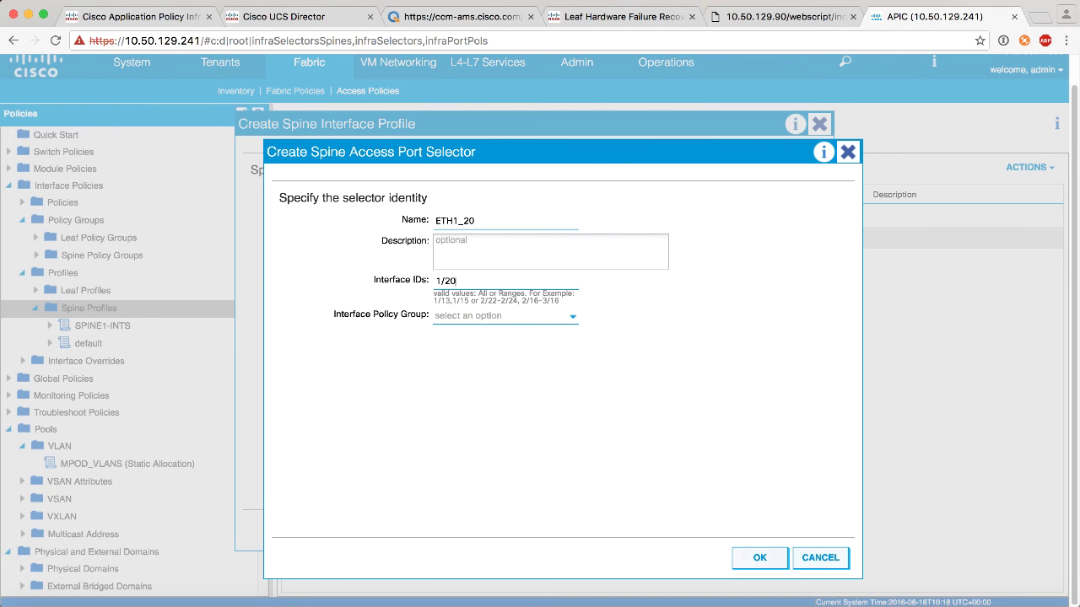
pyautogui.click(485, 323)
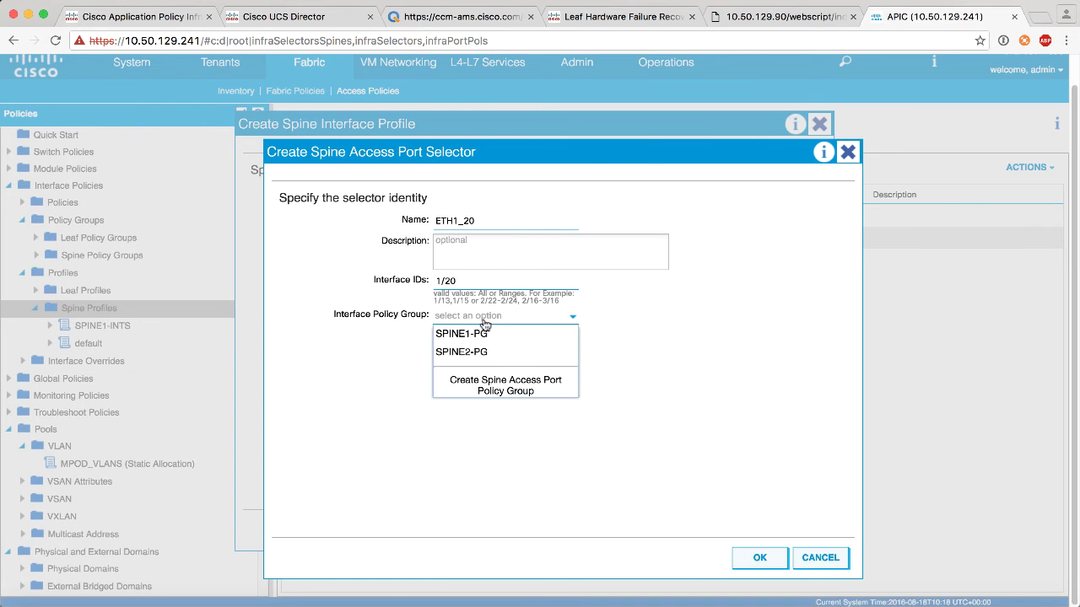
pyautogui.click(483, 351)
pyautogui.click(758, 559)
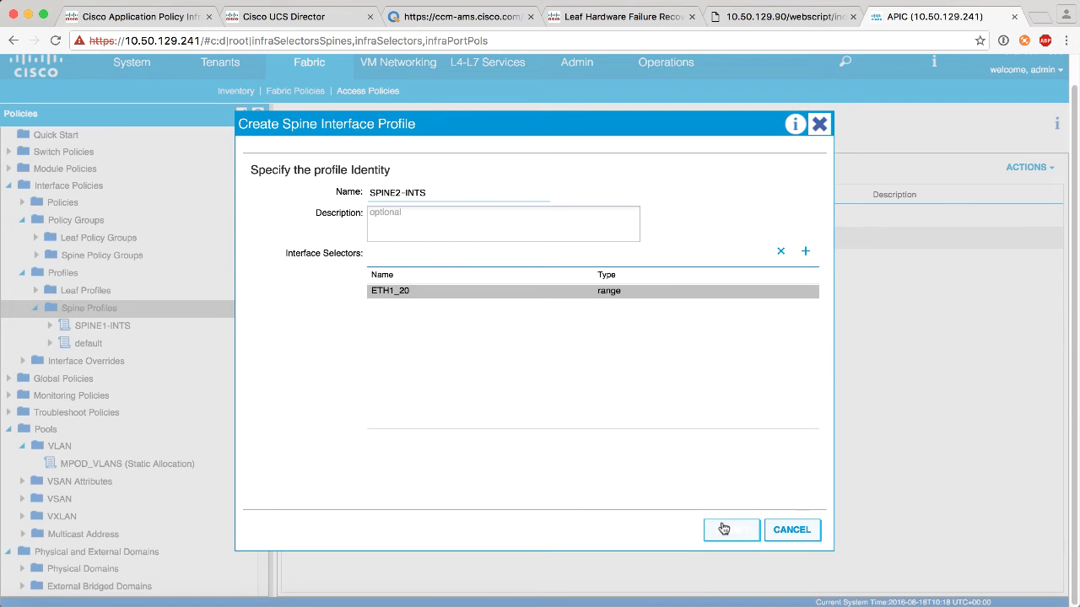
pyautogui.click(724, 529)
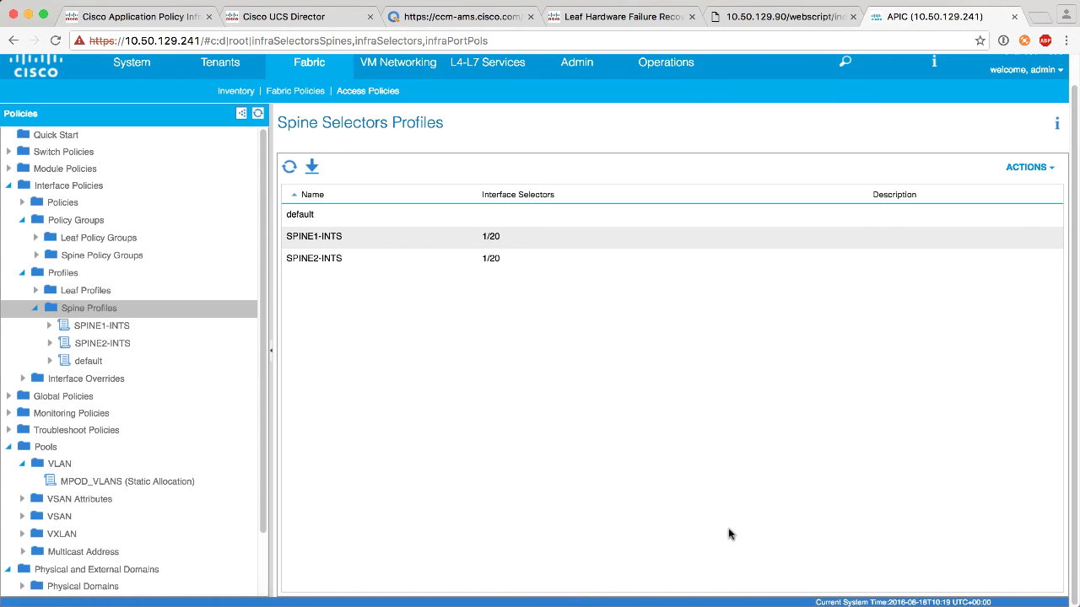
# Step: Collapse interface profiles and expand Switch Policies > Profiles > Spine Profiles
pyautogui.click(35, 308)
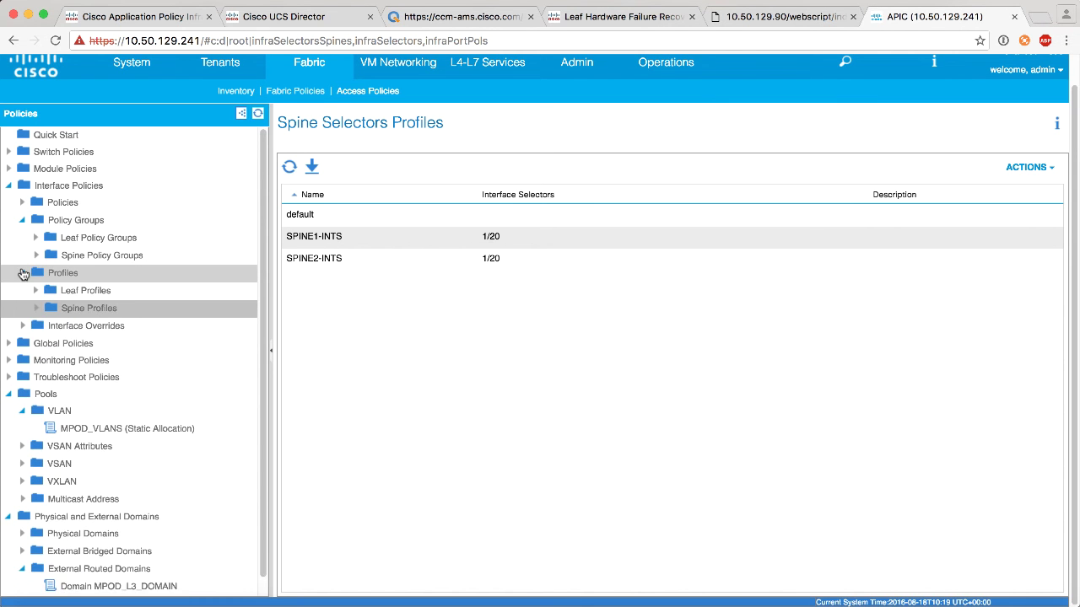
pyautogui.click(23, 273)
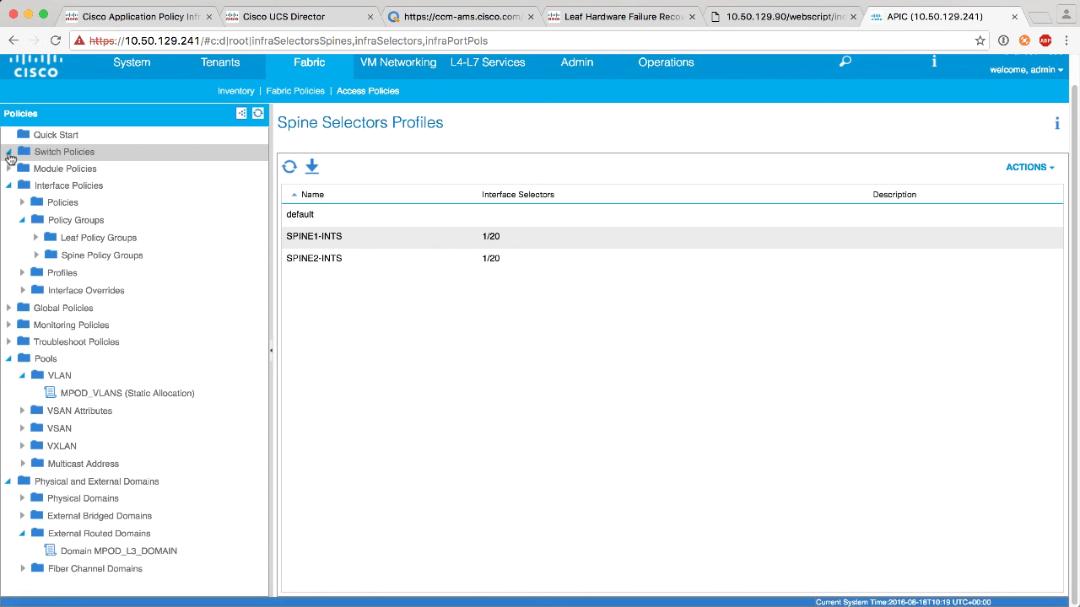
pyautogui.click(8, 152)
pyautogui.click(23, 204)
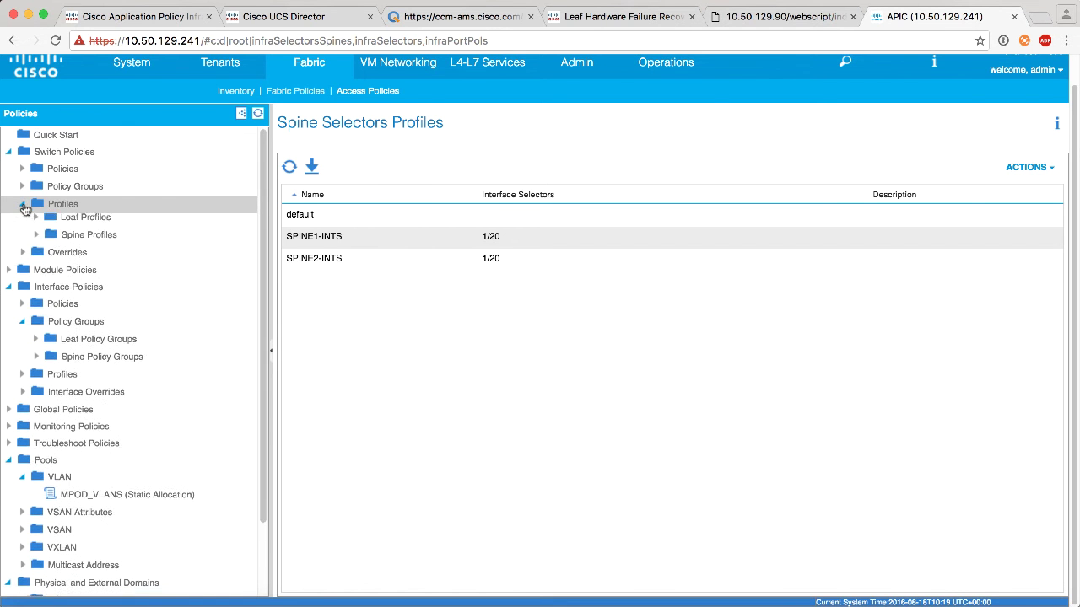
pyautogui.click(34, 239)
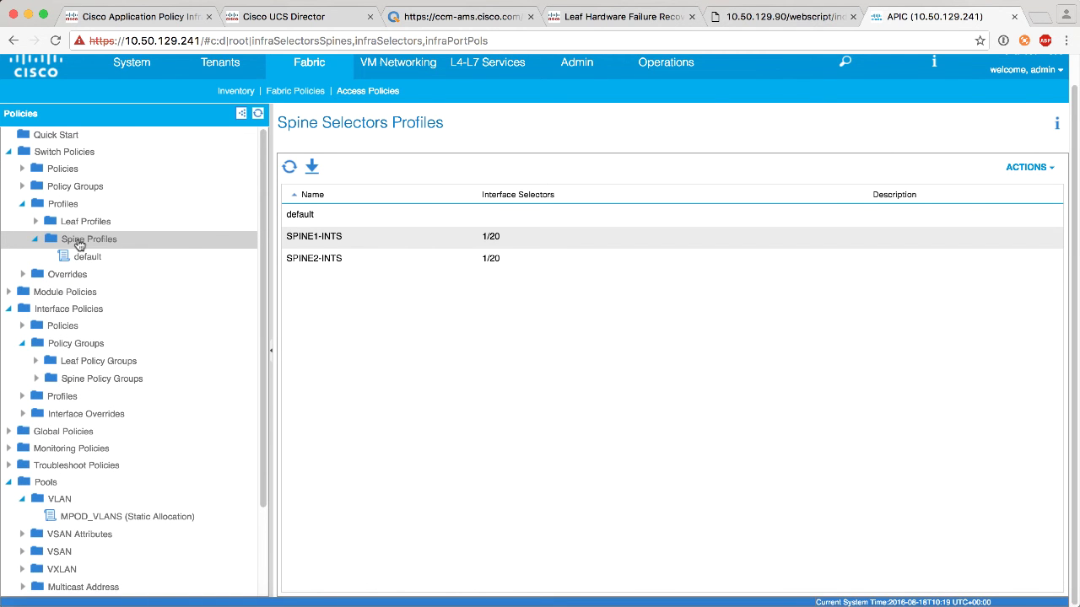
# Step: Create spine profile SPINE1-SWITCH with selector SPINE201 for node 201, linked to SPINE1-INTS
pyautogui.rightClick(78, 245)
pyautogui.click(97, 253)
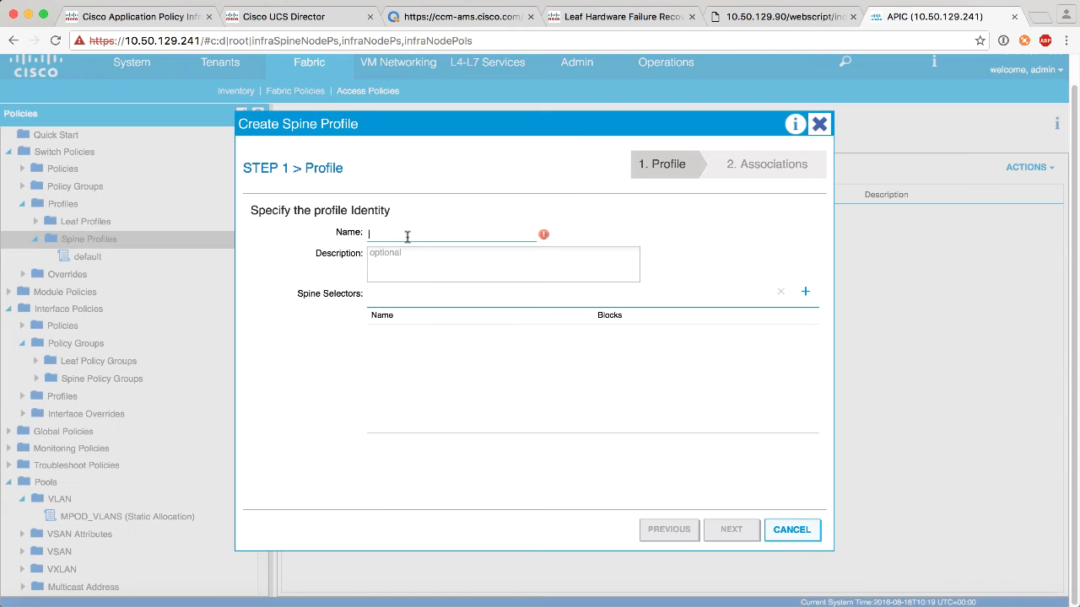
pyautogui.write('SPINE1-SWITCH')
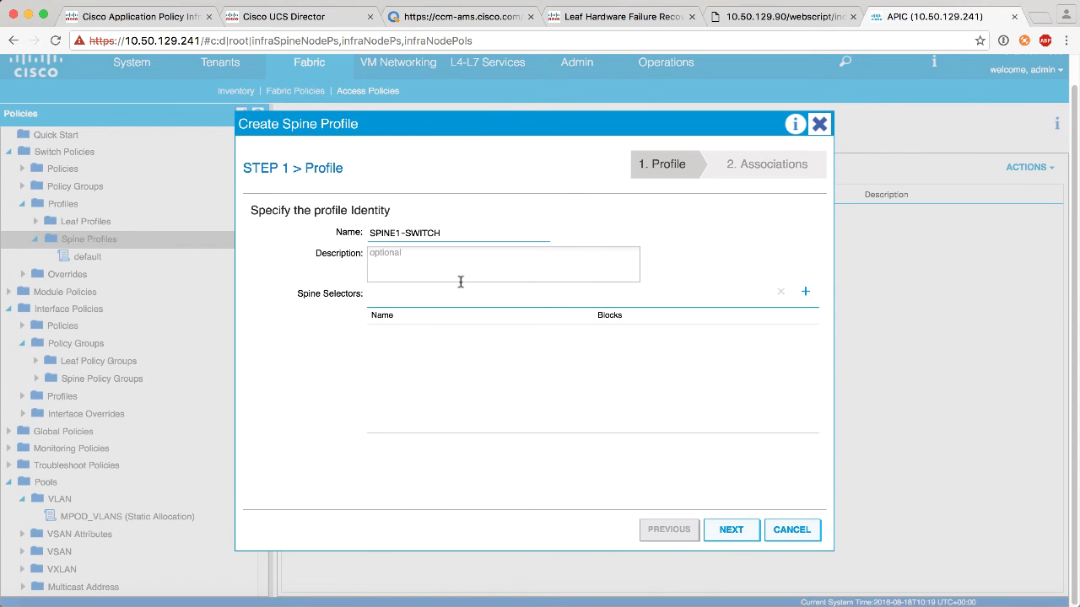
pyautogui.click(805, 291)
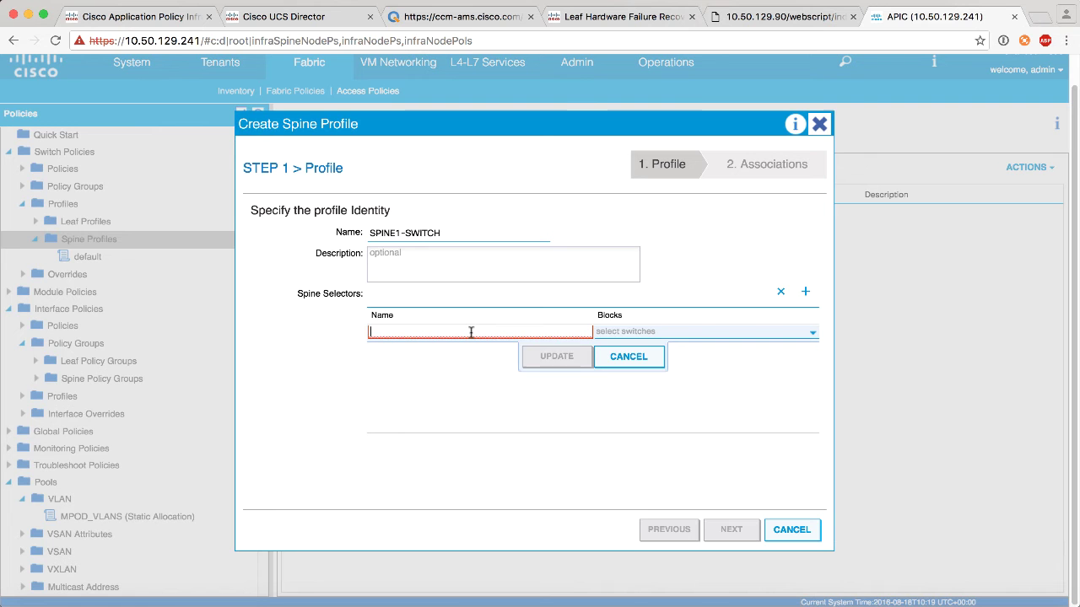
pyautogui.write('SPINE201')
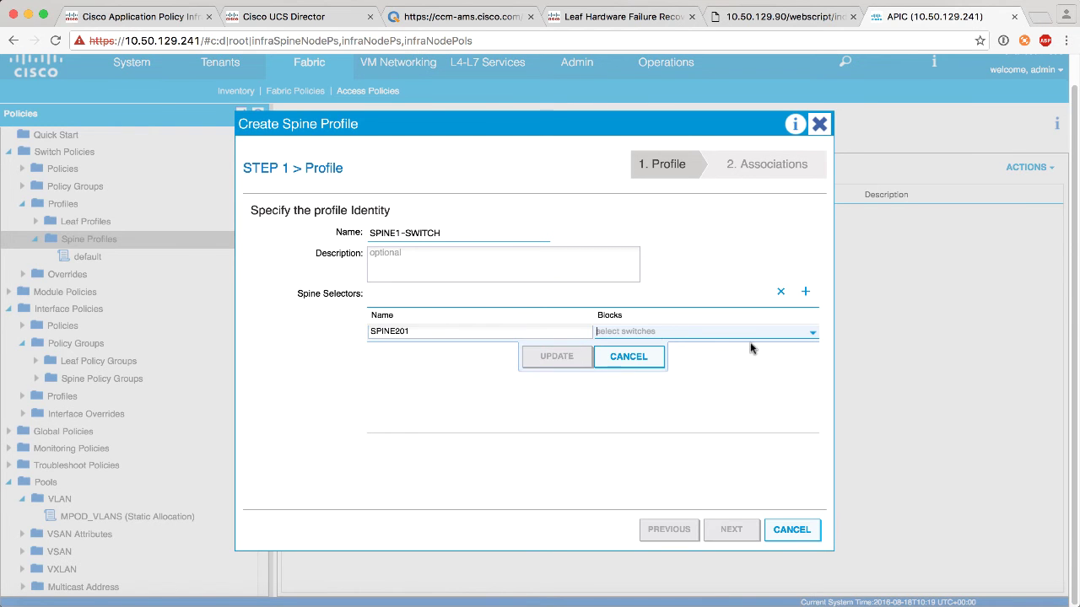
pyautogui.click(812, 332)
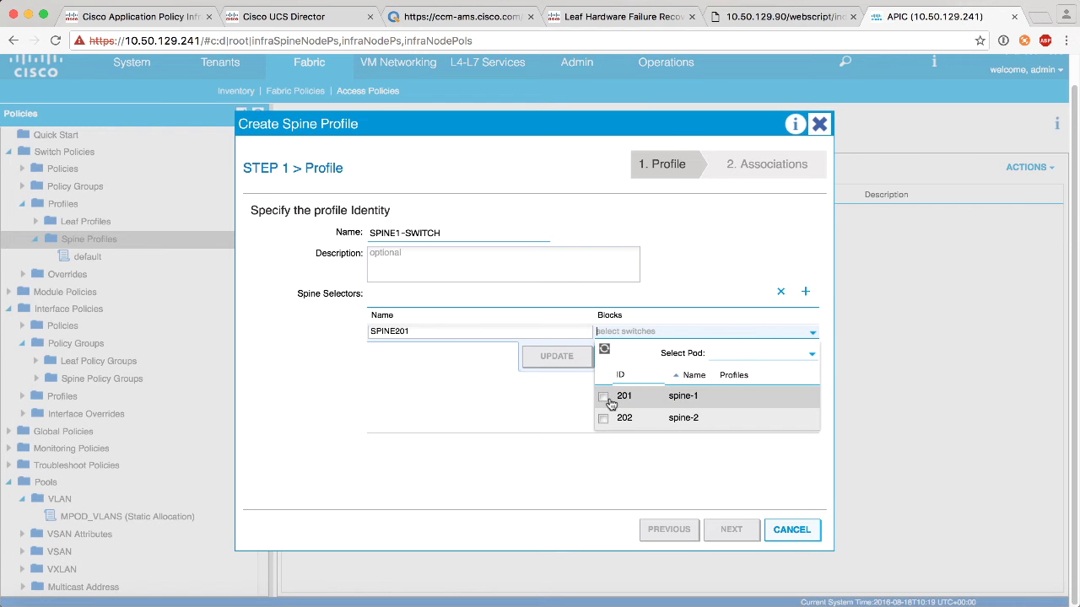
pyautogui.click(603, 397)
pyautogui.click(558, 358)
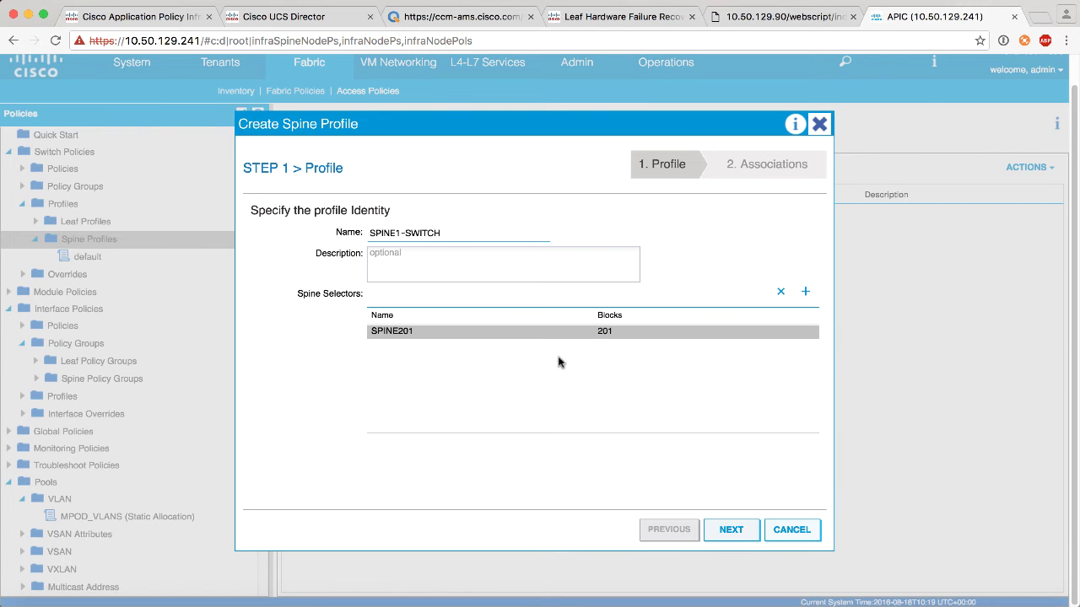
pyautogui.click(806, 291)
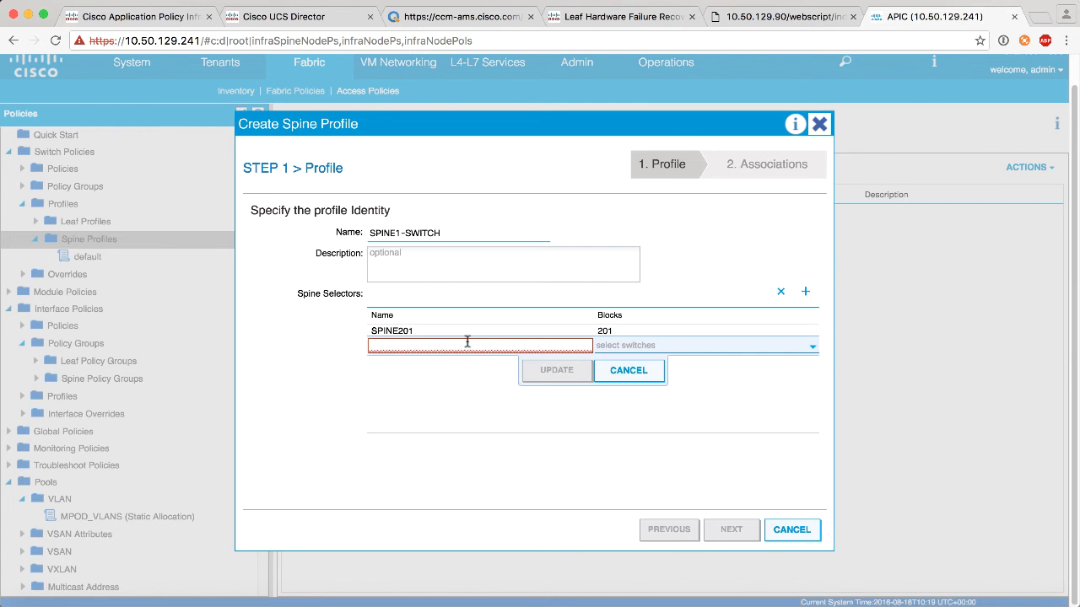
pyautogui.click(631, 372)
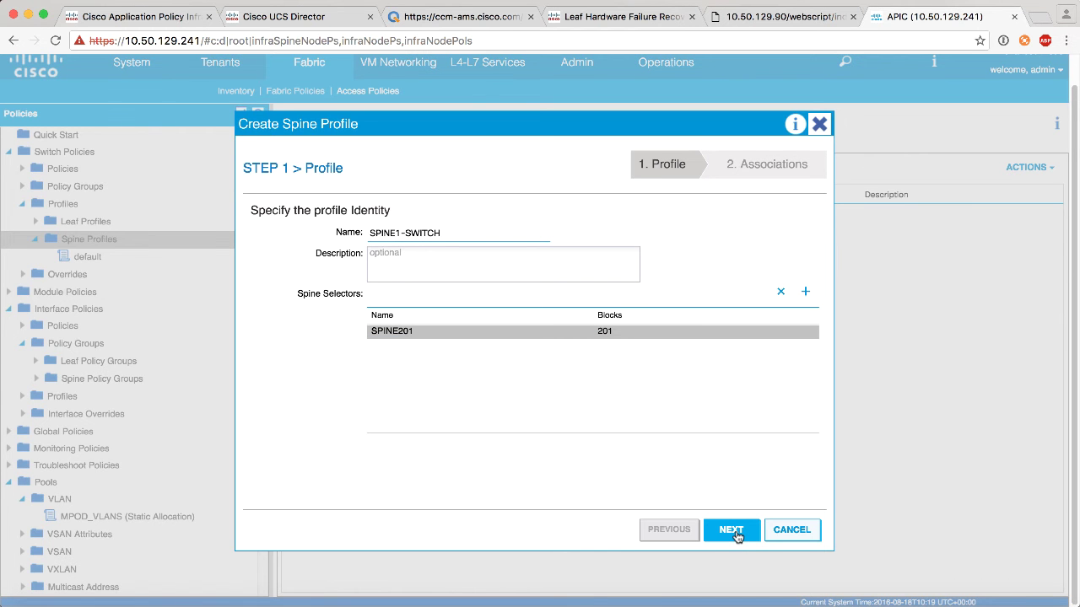
pyautogui.click(732, 531)
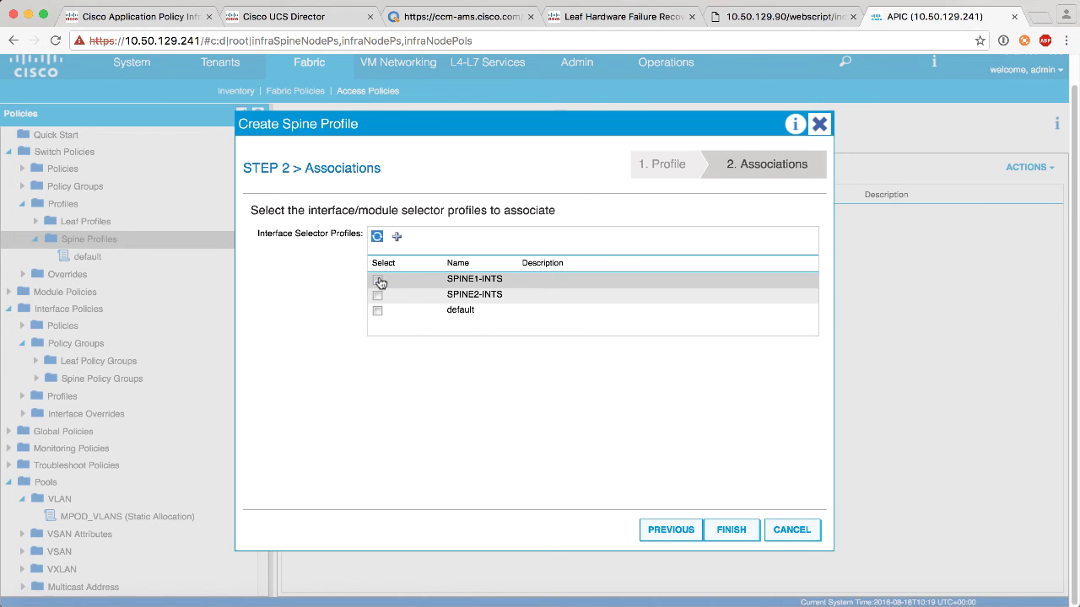
pyautogui.click(378, 281)
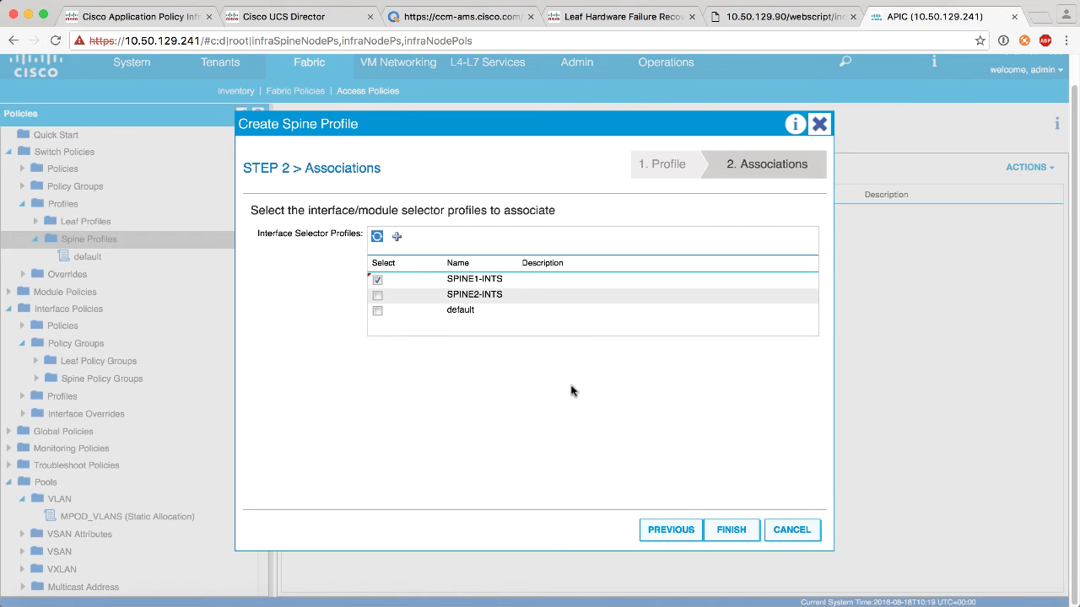
pyautogui.click(738, 536)
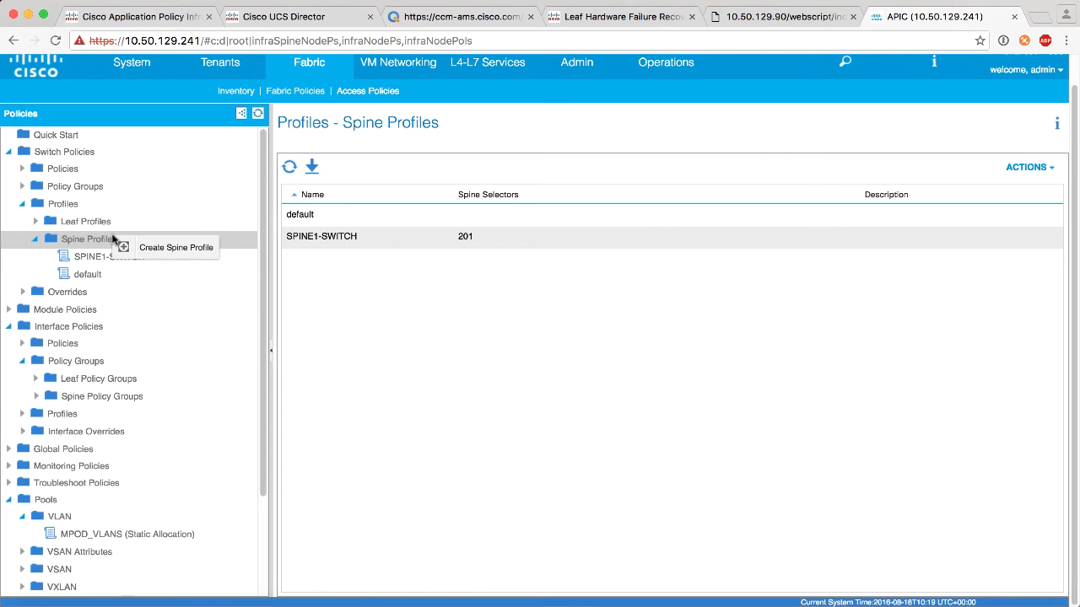
# Step: Create spine profile 'SPINE2-INTS' with selector SPINE202 for node 202, linked to SPINE2-INTS
pyautogui.click(169, 247)
pyautogui.write('SP')
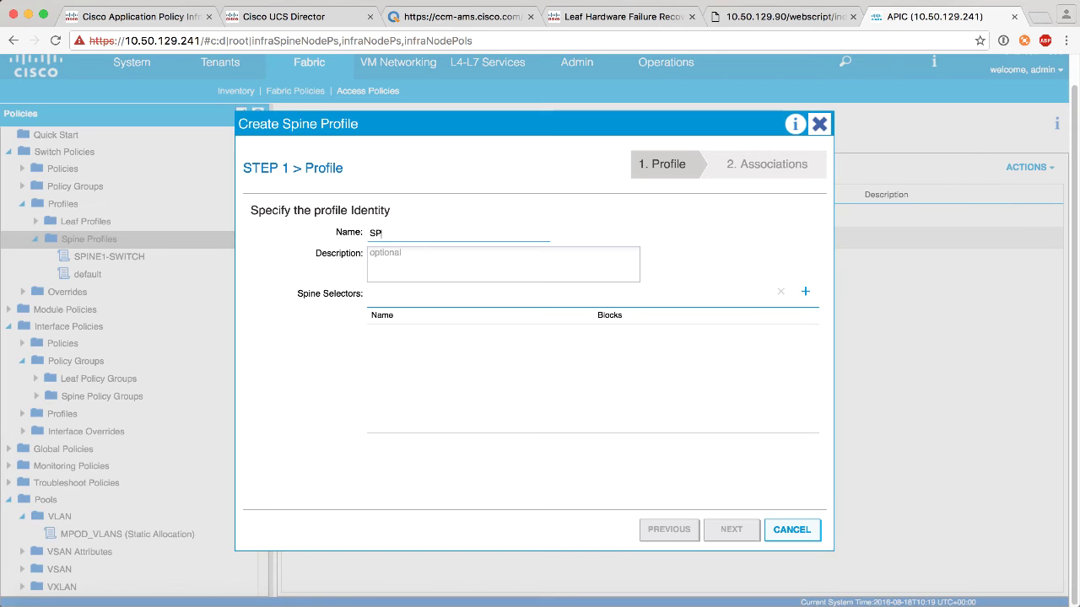
pyautogui.write('INE2-INTS')
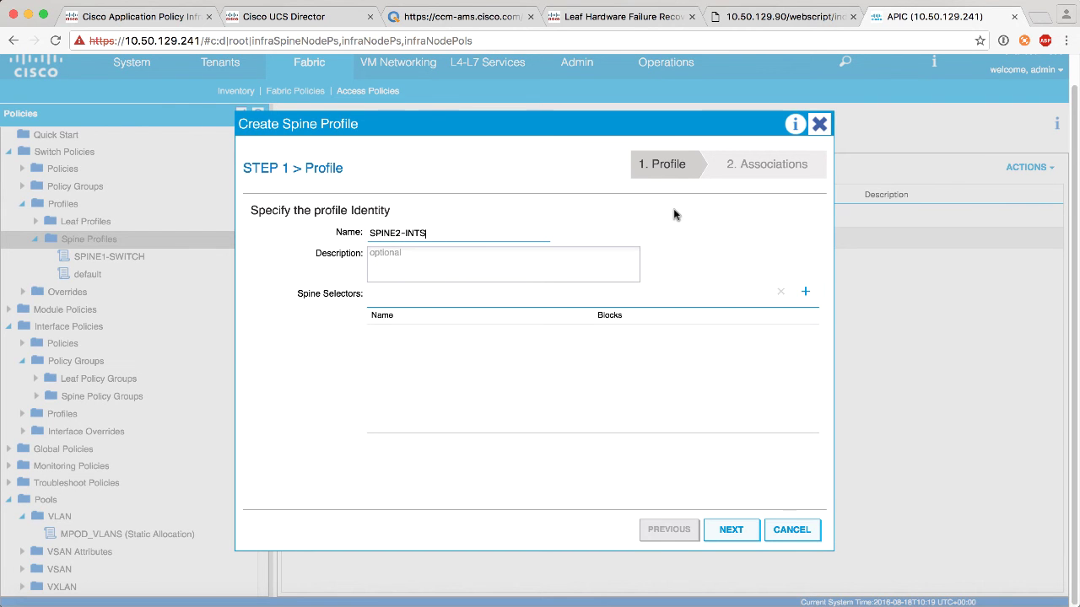
pyautogui.click(804, 291)
pyautogui.write('SPINE202')
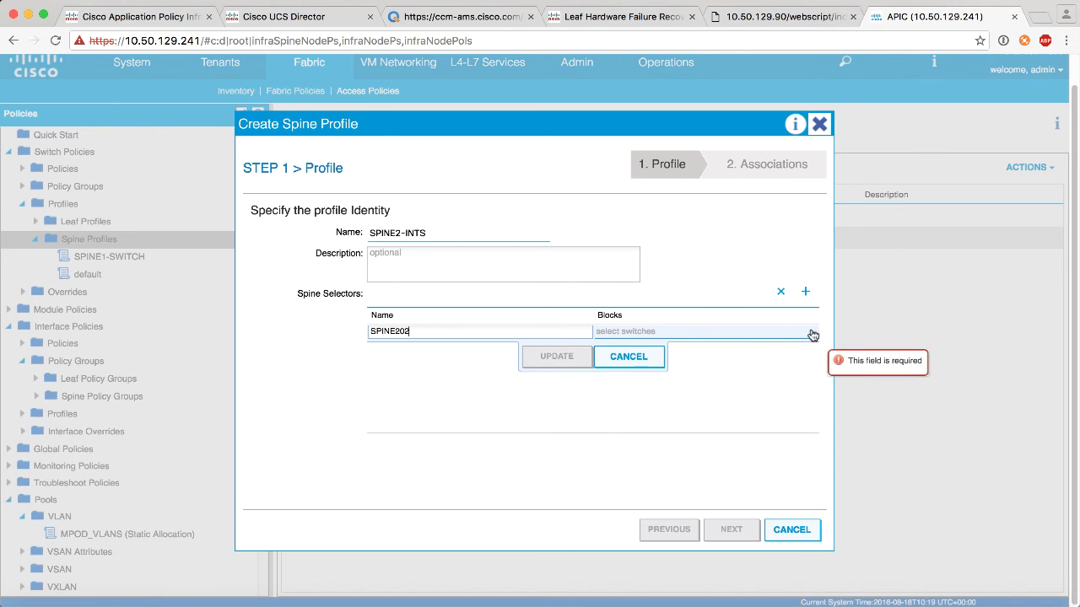
pyautogui.click(812, 333)
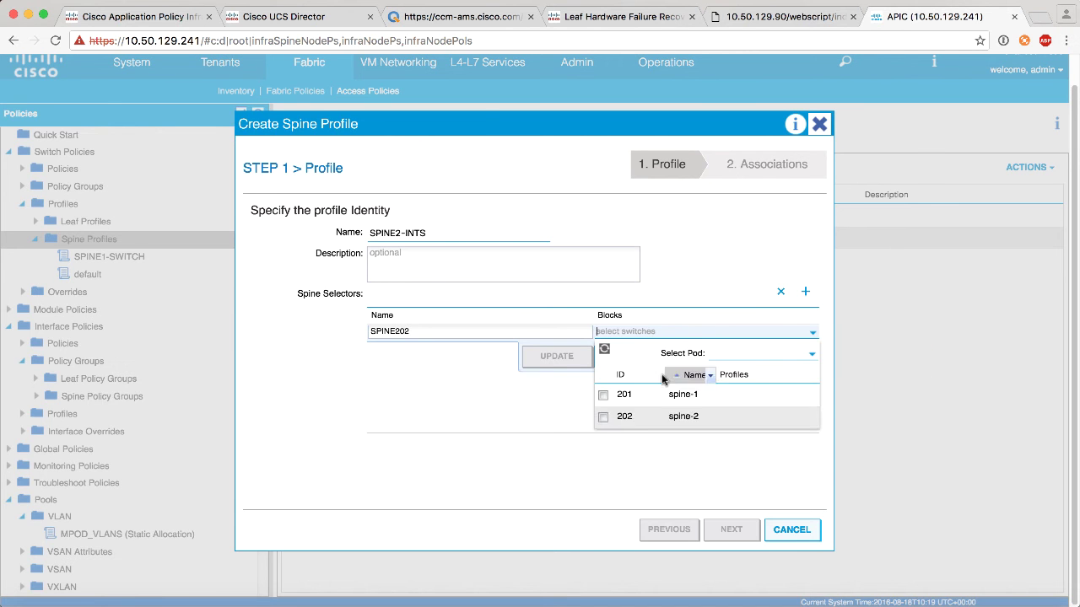
pyautogui.click(602, 419)
pyautogui.click(556, 357)
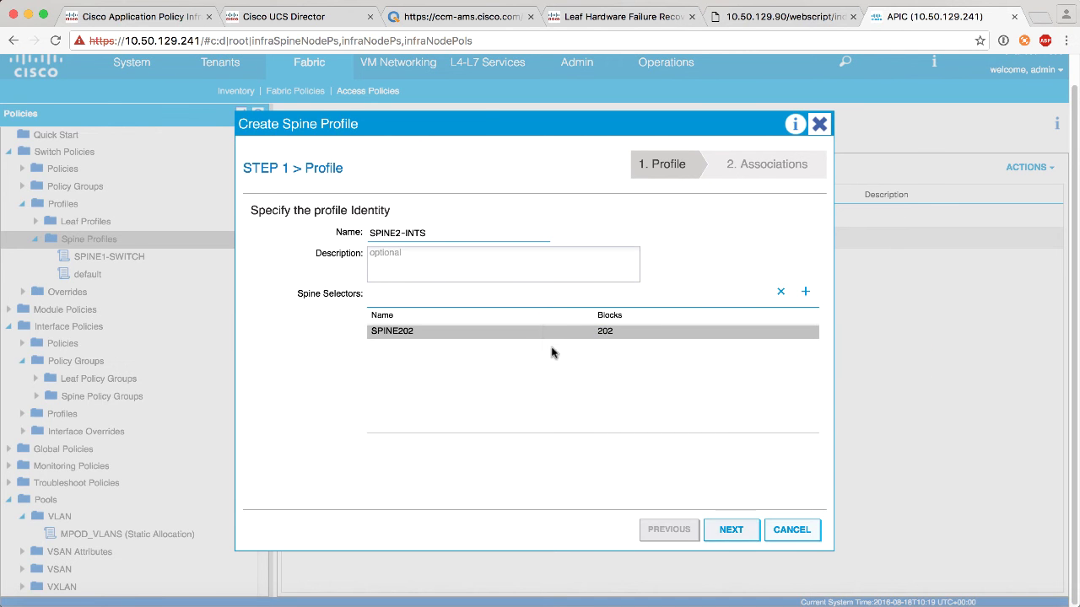
pyautogui.click(731, 530)
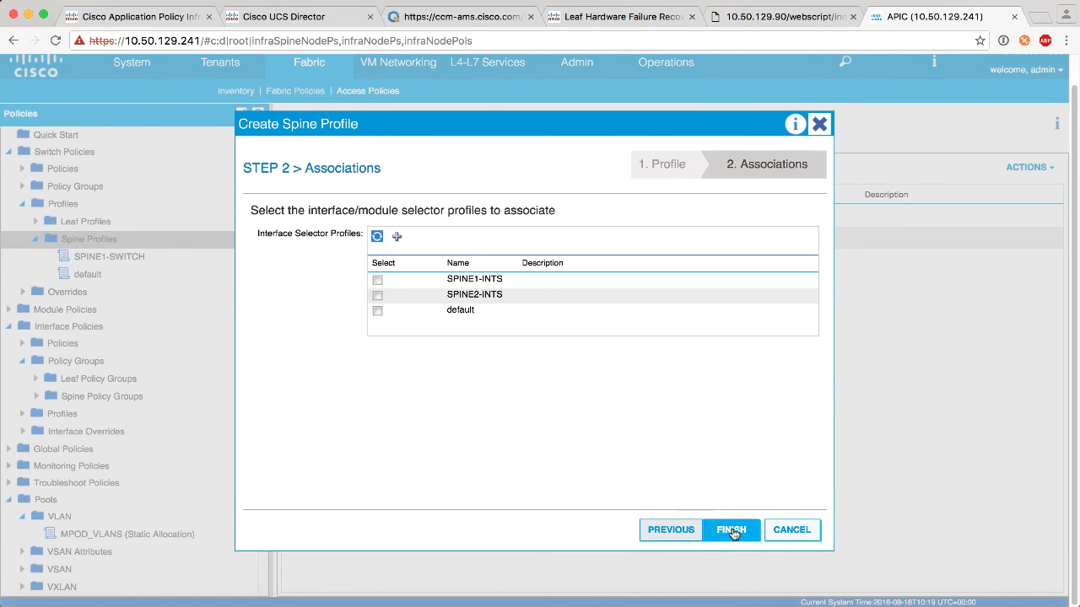
pyautogui.click(377, 297)
pyautogui.click(739, 531)
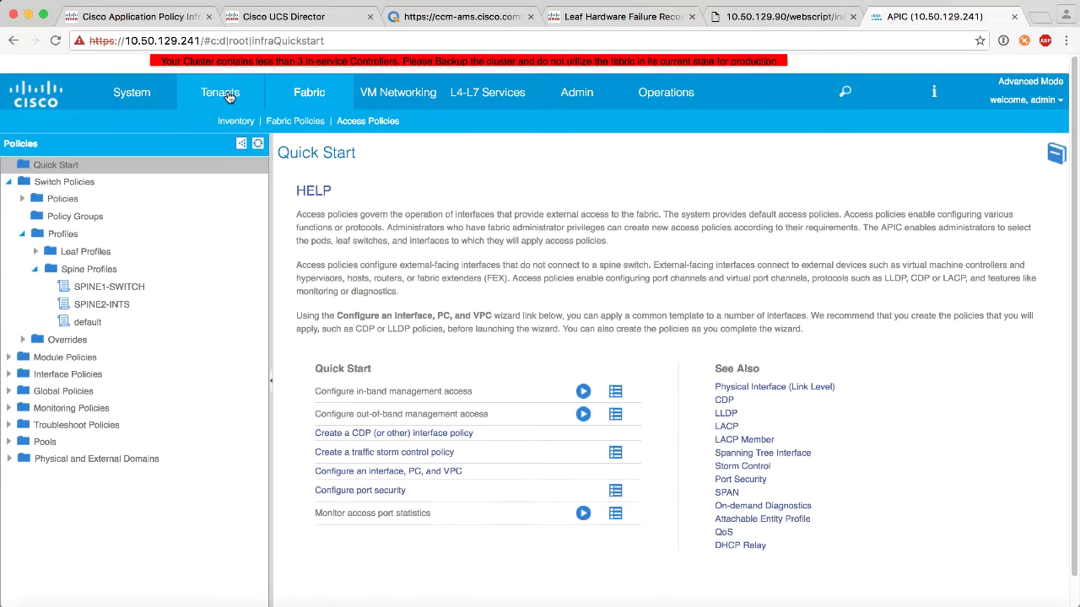
# Step: Set MPOD_L3_OUT's external routed domain to MPOD_L3_DOMAIN and submit, accepting the usage warning
pyautogui.click(227, 96)
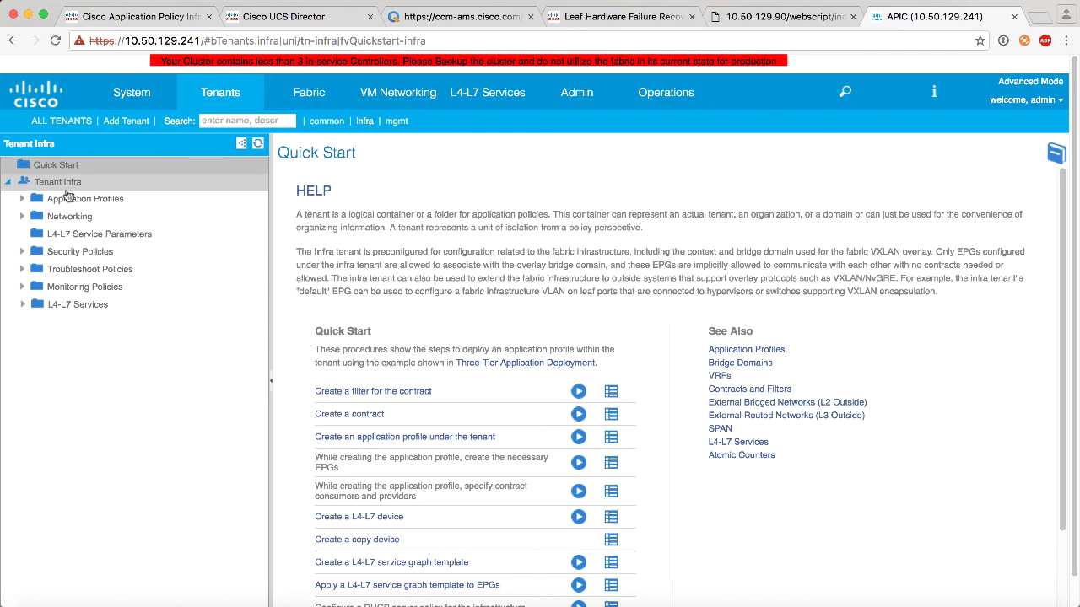
pyautogui.click(22, 216)
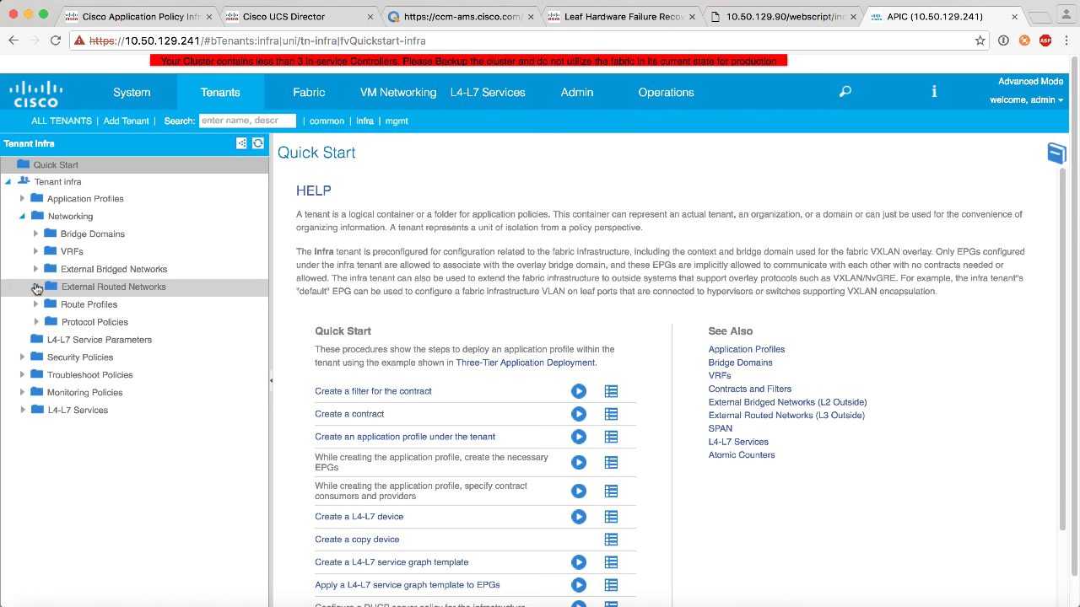
pyautogui.click(35, 287)
pyautogui.click(49, 340)
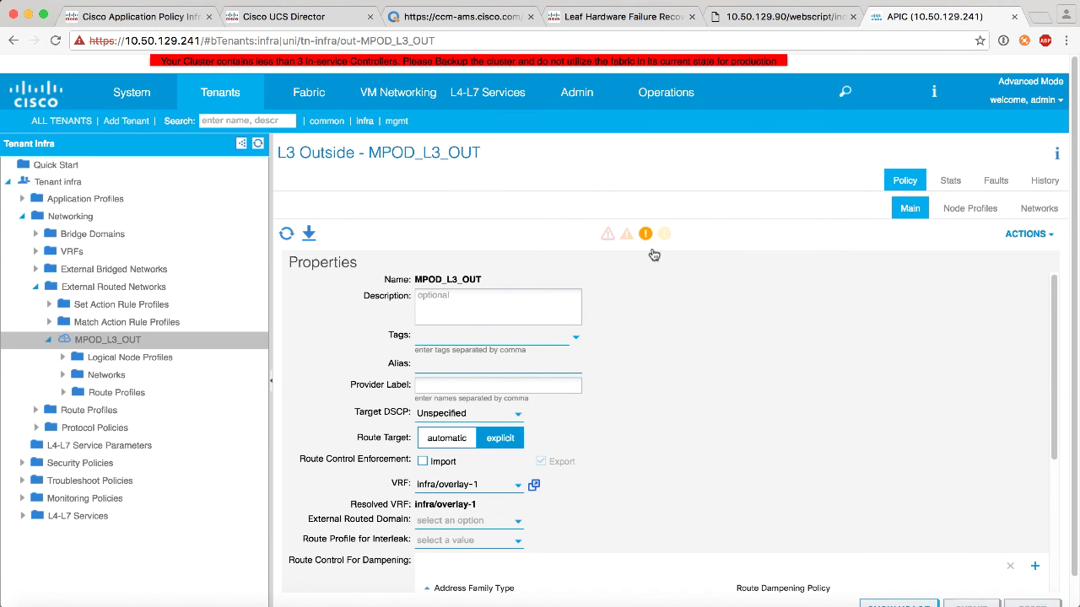
pyautogui.scroll(-1, 659, 328)
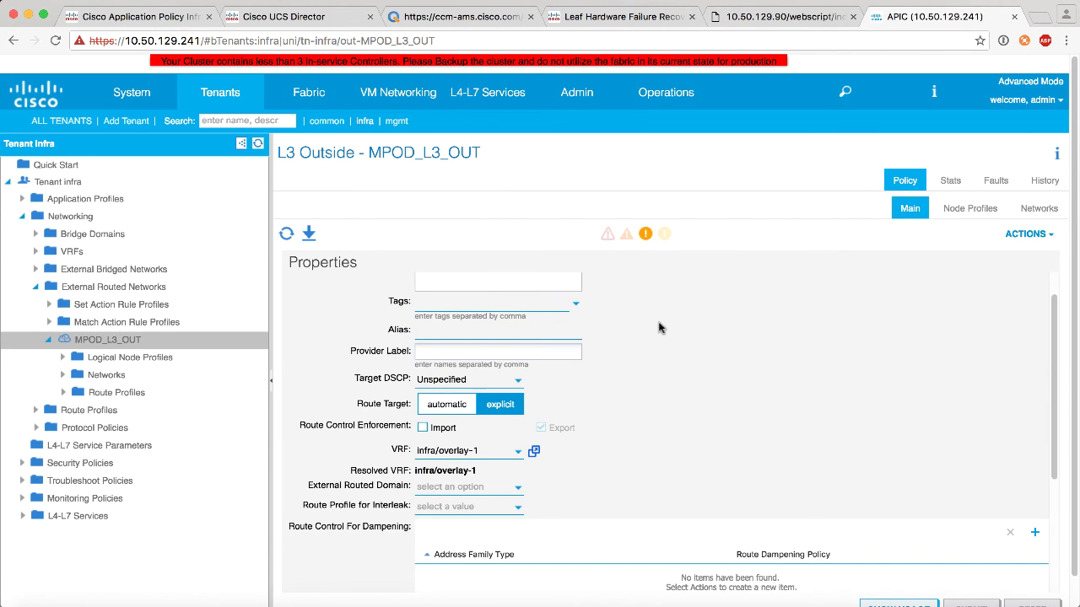
pyautogui.click(454, 489)
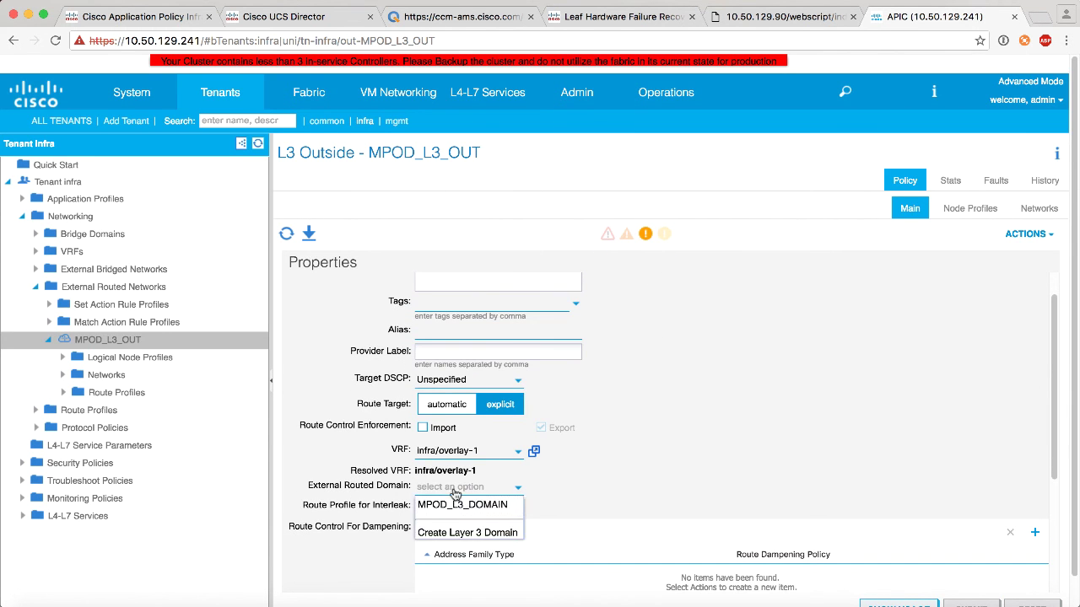
pyautogui.click(449, 506)
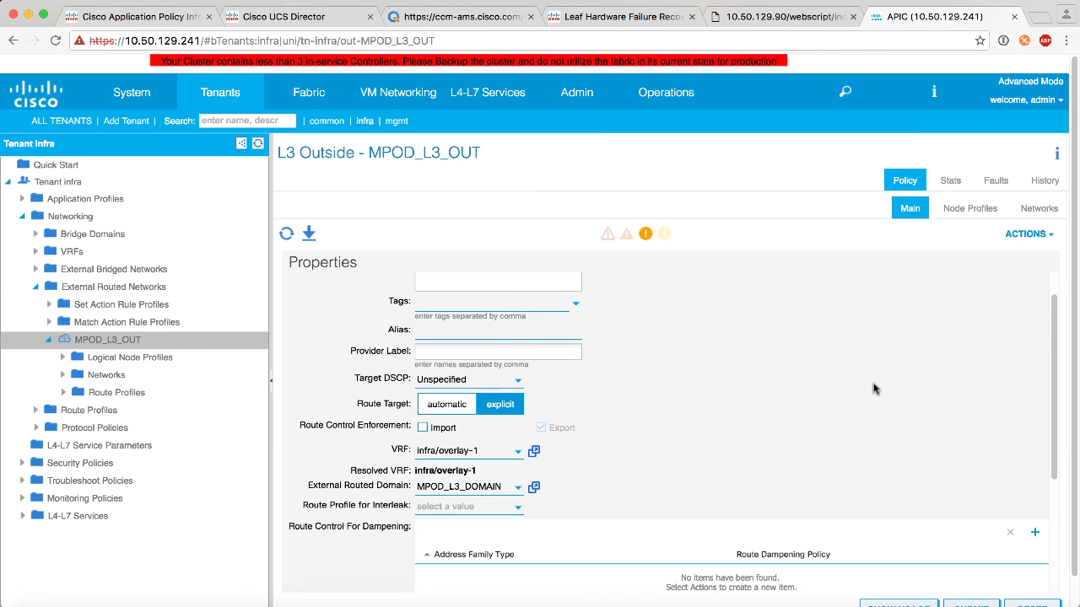
pyautogui.scroll(-2, 928, 523)
pyautogui.scroll(-3, 948, 574)
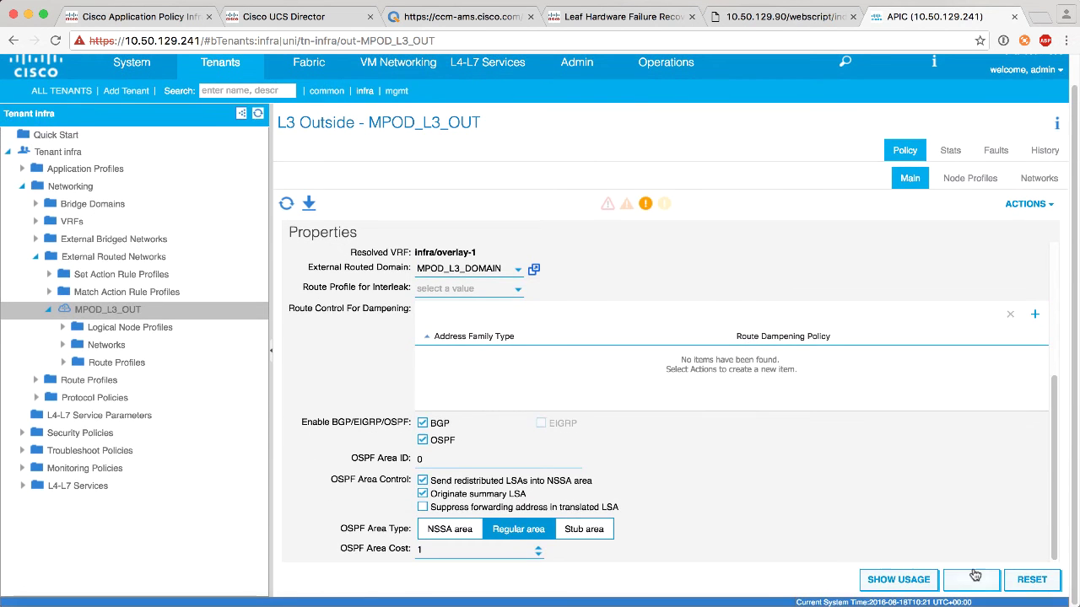
pyautogui.click(973, 580)
pyautogui.click(743, 449)
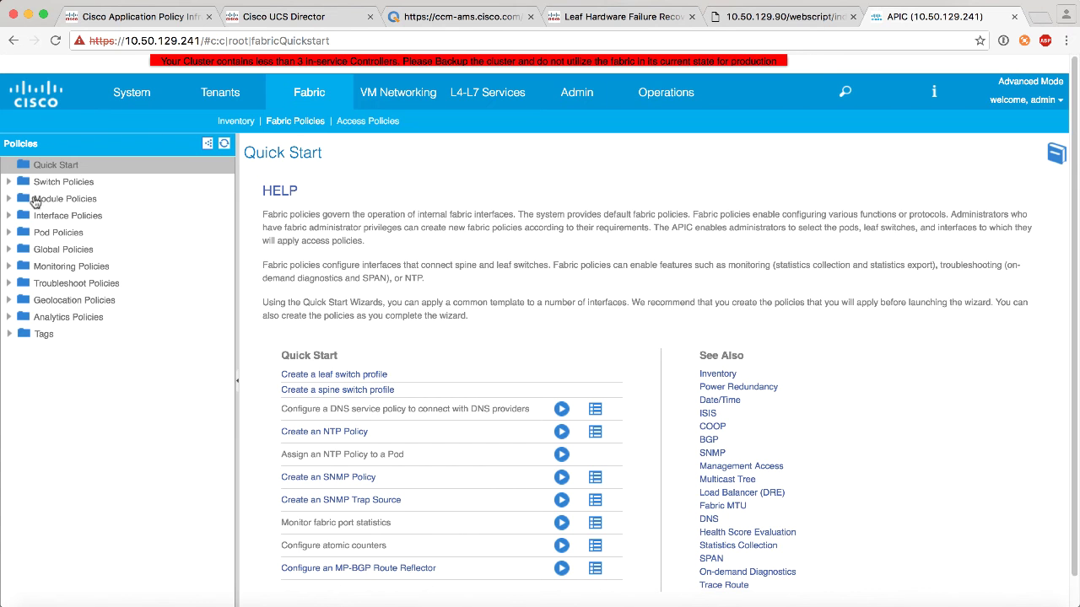
# Step: Set the default BGP route reflector policy's autonomous system number to 65001
pyautogui.click(8, 250)
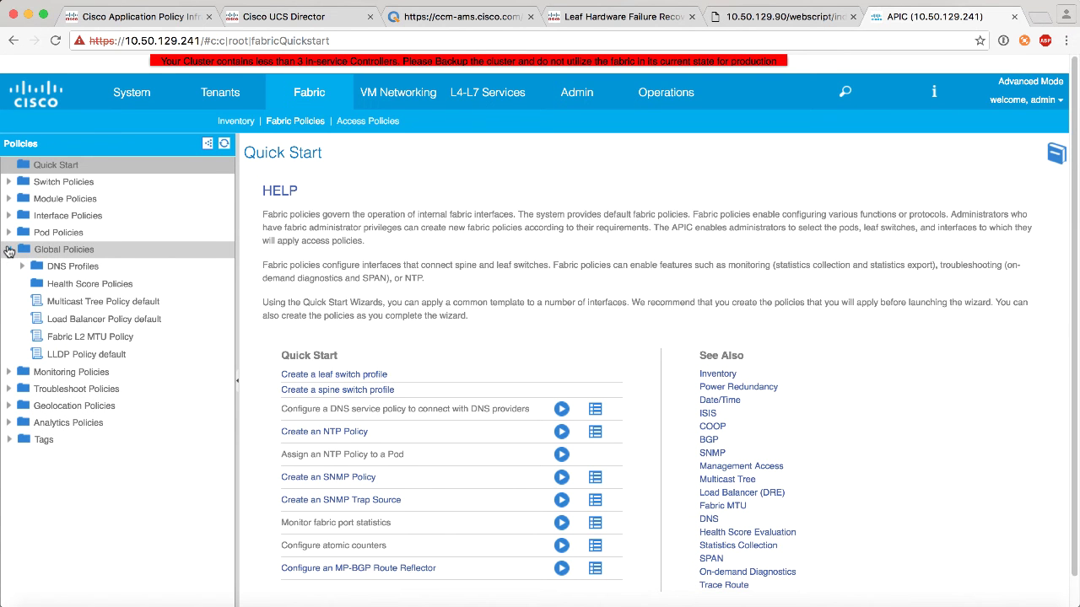
pyautogui.click(8, 232)
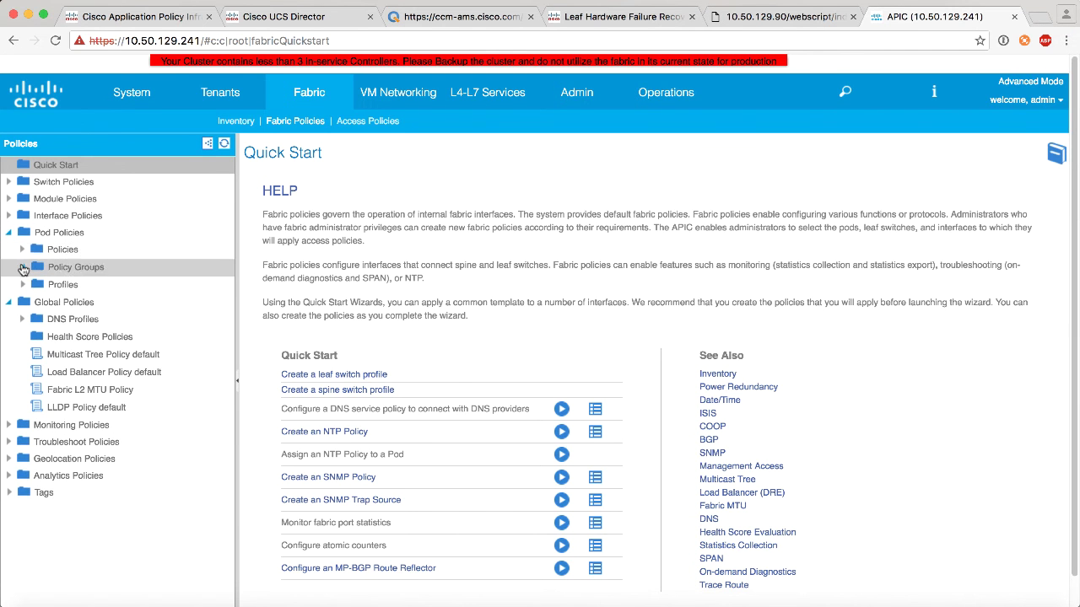
pyautogui.click(17, 249)
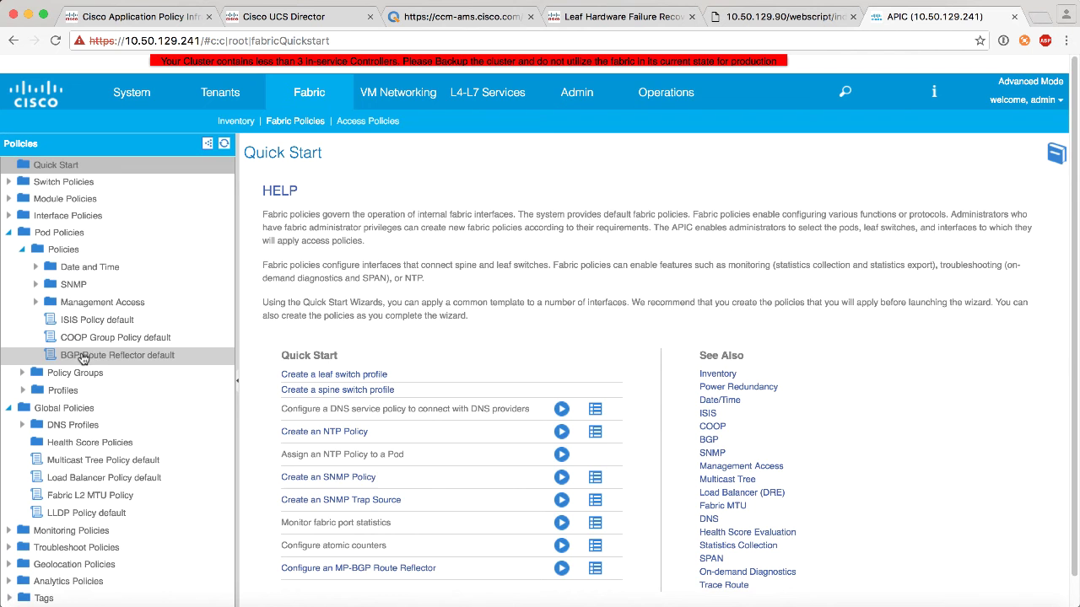
pyautogui.click(110, 357)
pyautogui.click(414, 309)
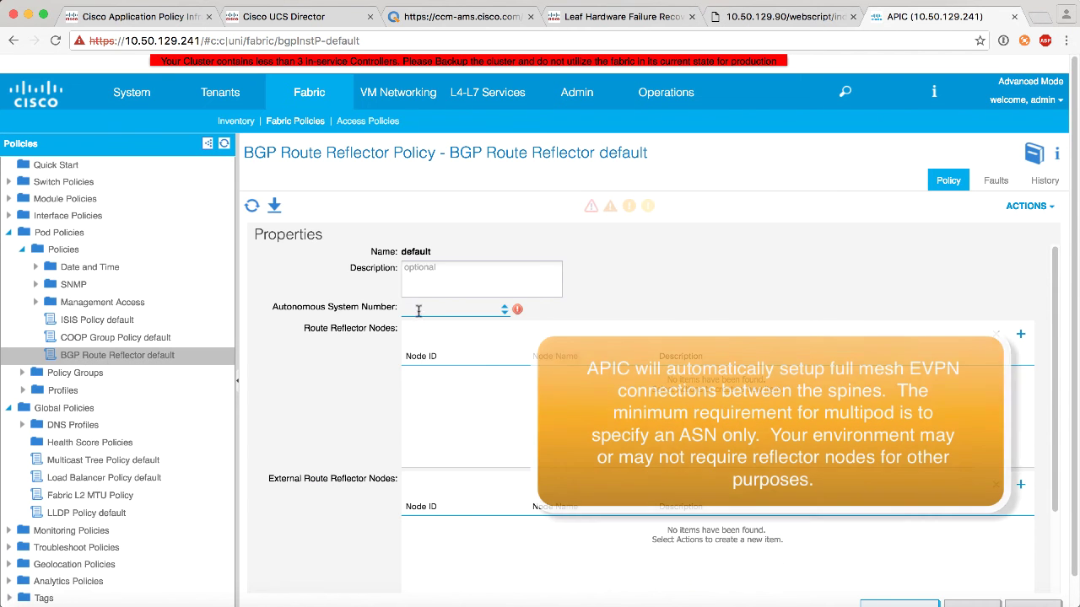
pyautogui.write('65001')
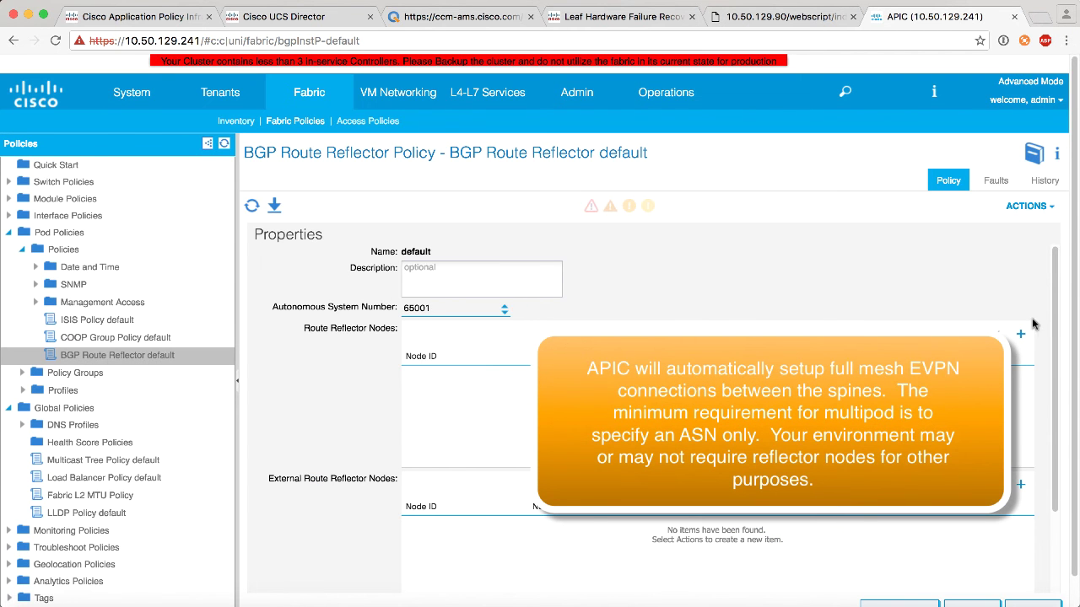
# Step: Add spines 201 and 202 as route reflector nodes, save, and begin a pod policy group
pyautogui.click(1020, 334)
pyautogui.write('1')
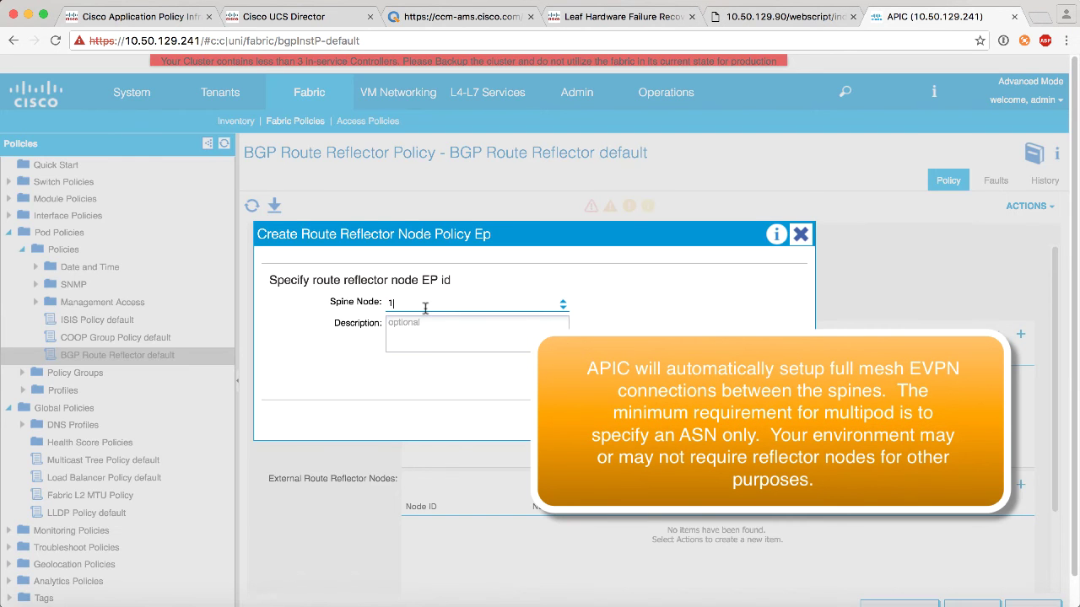
pyautogui.write('20')
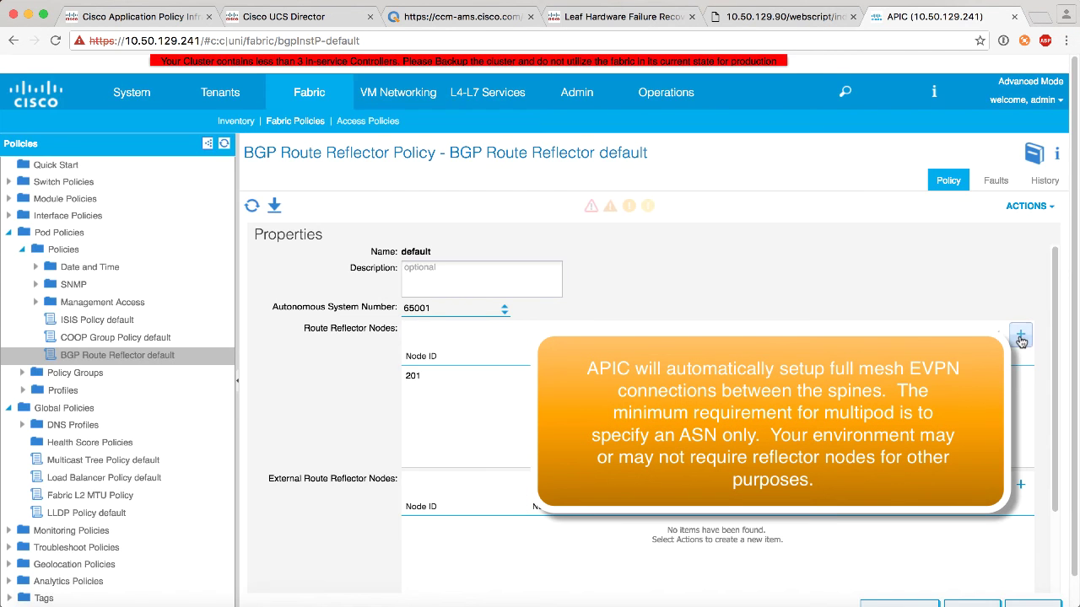
pyautogui.write('20')
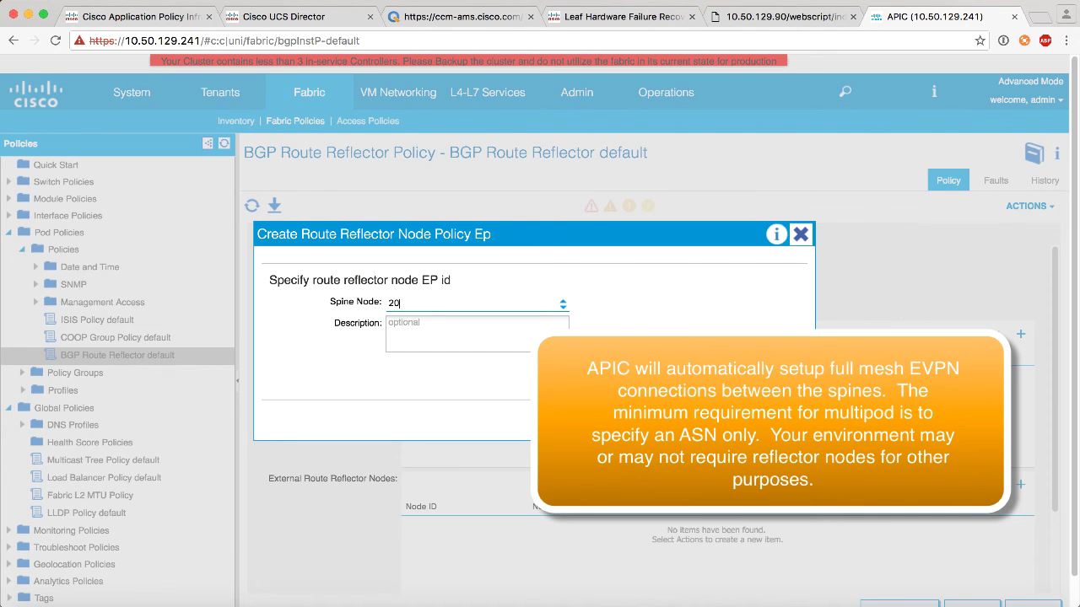
pyautogui.write('2')
pyautogui.click(699, 416)
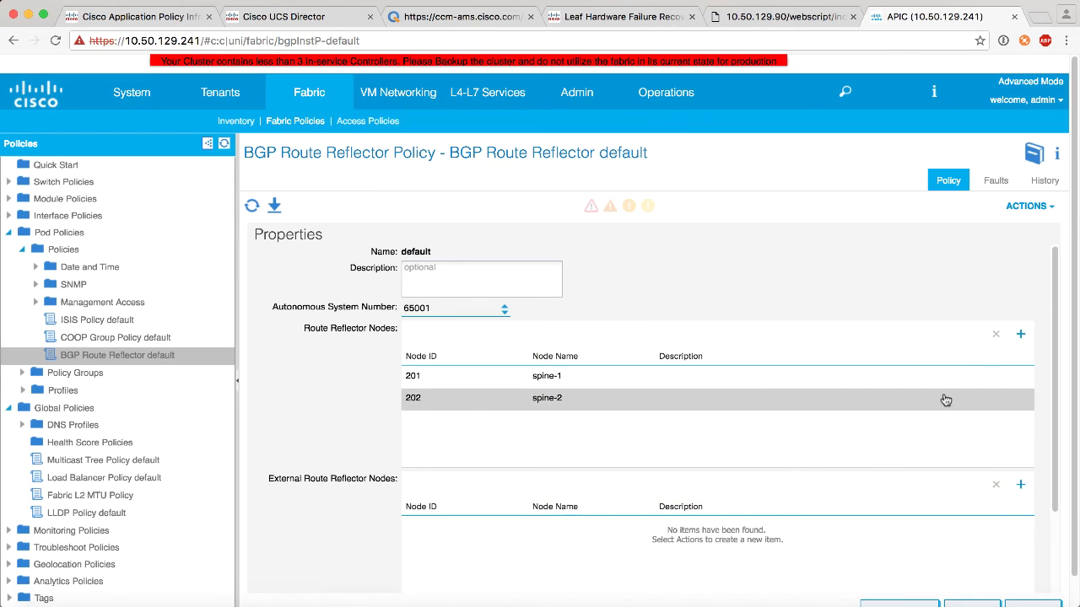
pyautogui.scroll(-5, 951, 541)
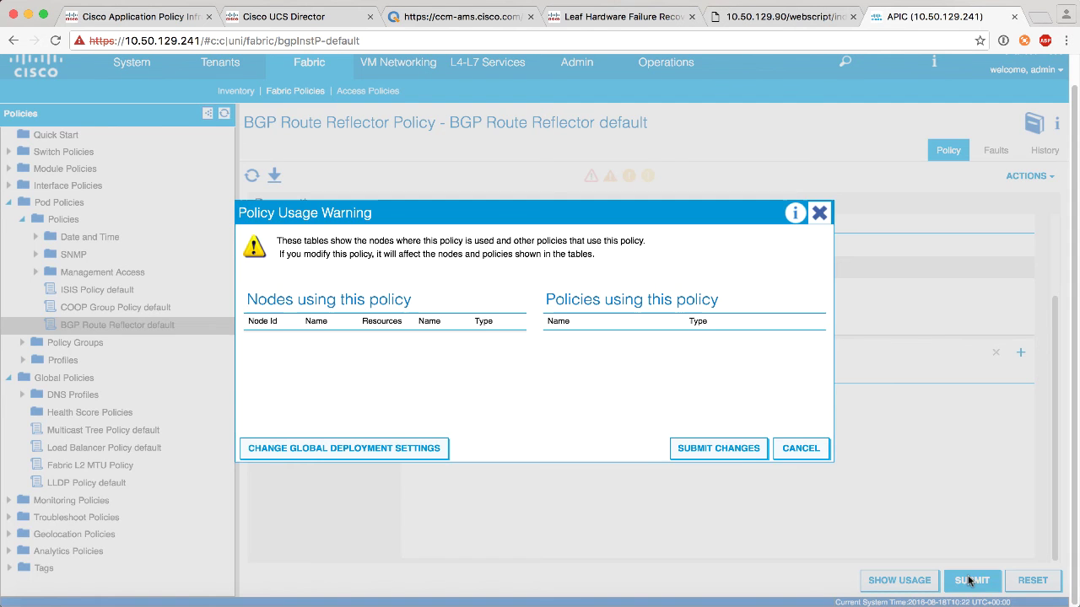
pyautogui.click(743, 451)
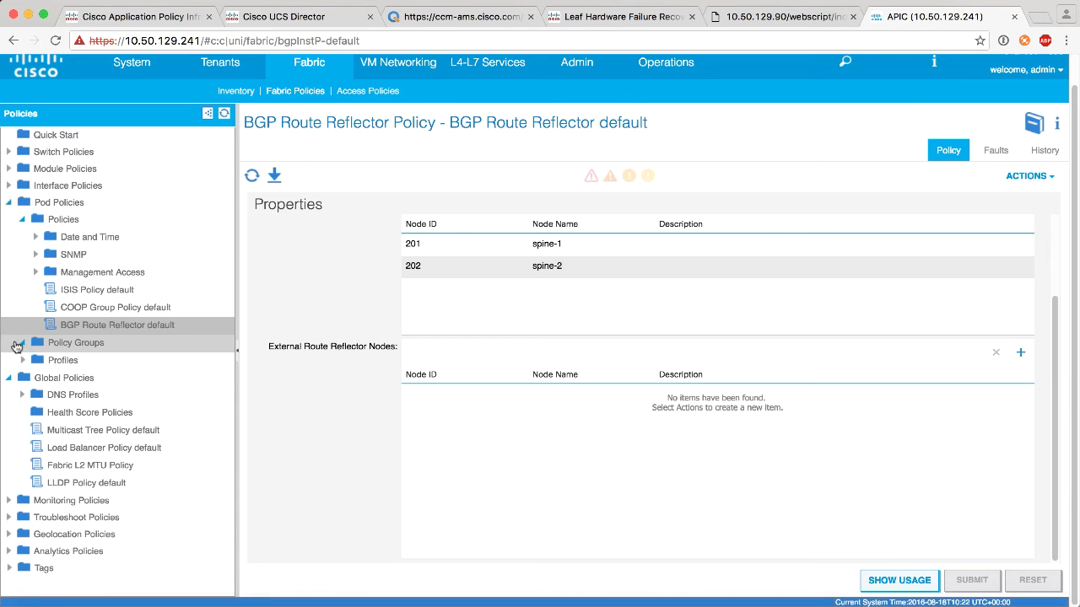
pyautogui.rightClick(55, 344)
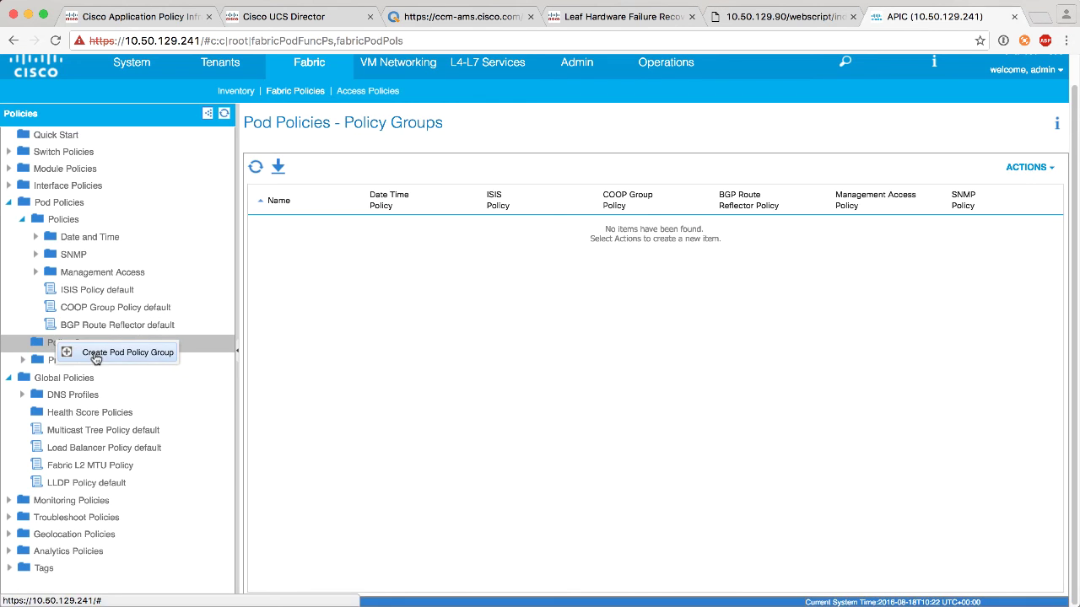
pyautogui.click(95, 352)
# Step: Create pod policy group HOUSEKEEPING_GROUP using the default BGP route reflector policy
pyautogui.write('HO')
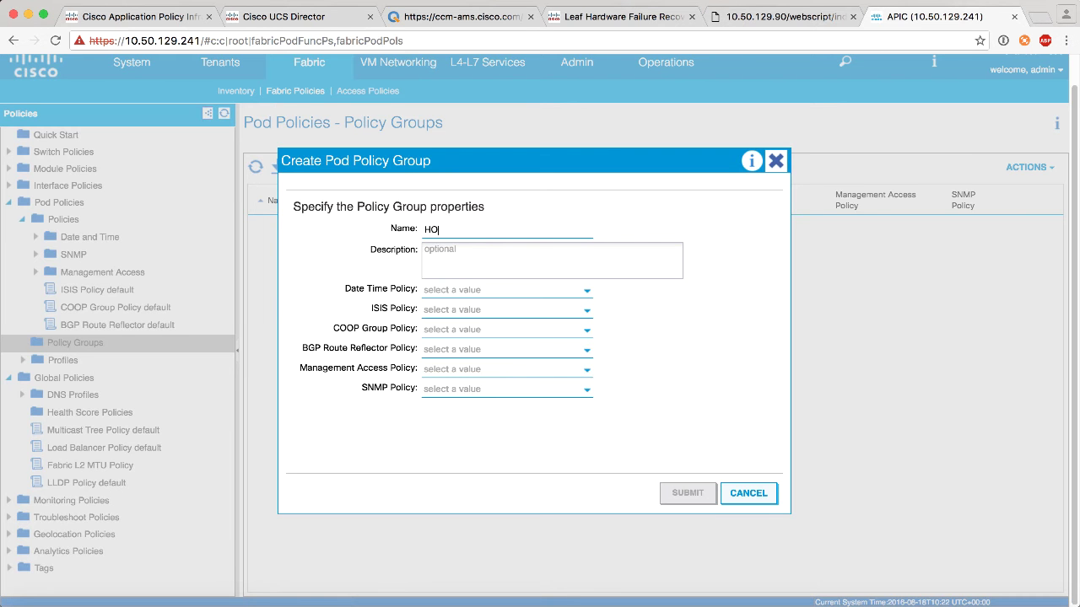
pyautogui.write('USEKEEPIG')
pyautogui.press('BackSpace')
pyautogui.write('N')
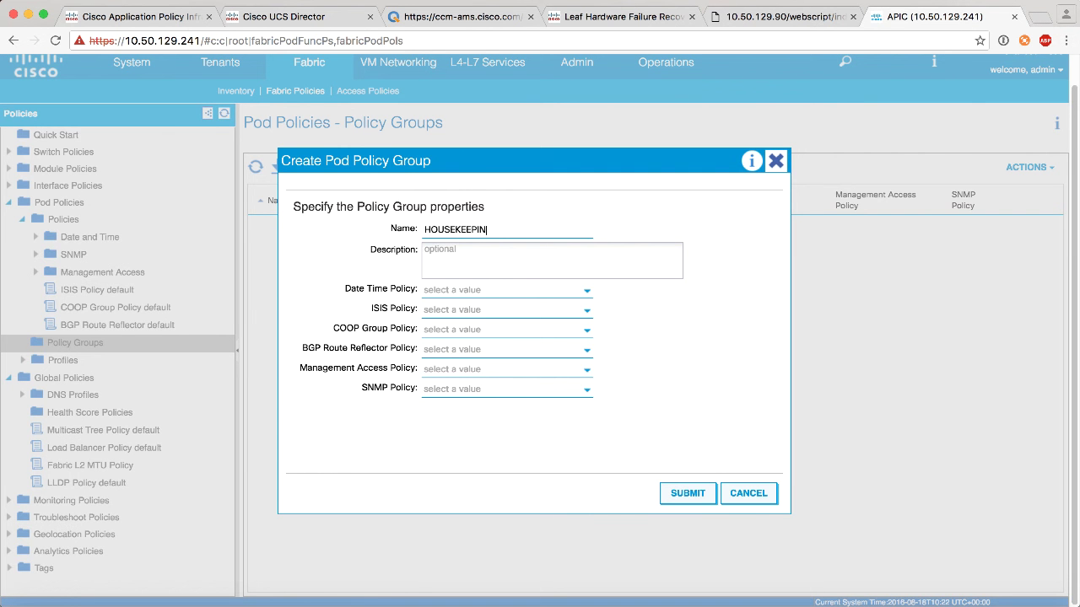
pyautogui.write('G_GROUP')
pyautogui.click(437, 352)
pyautogui.click(446, 374)
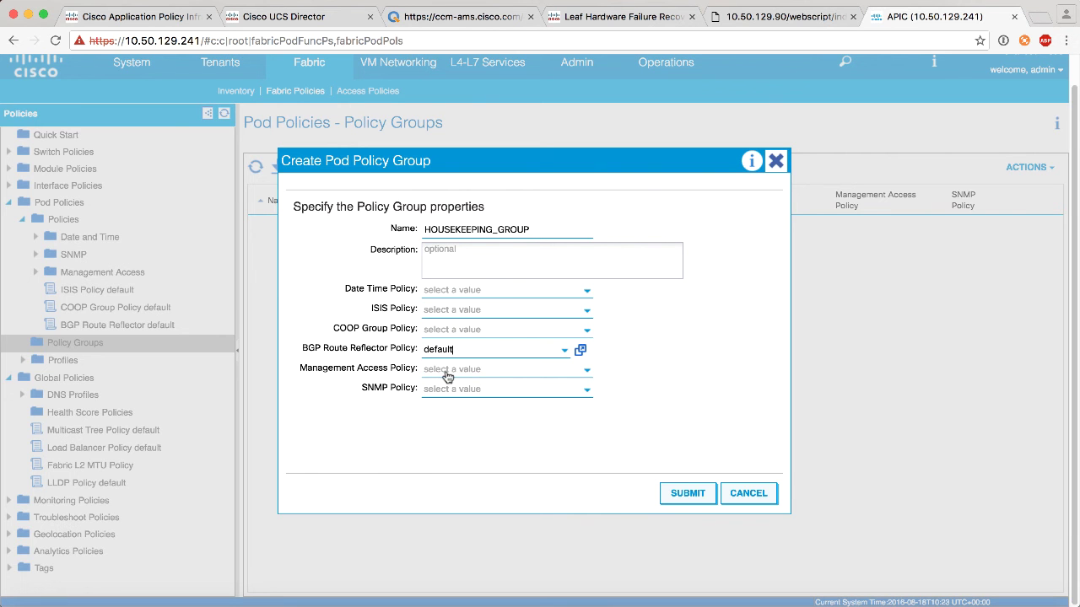
pyautogui.click(687, 496)
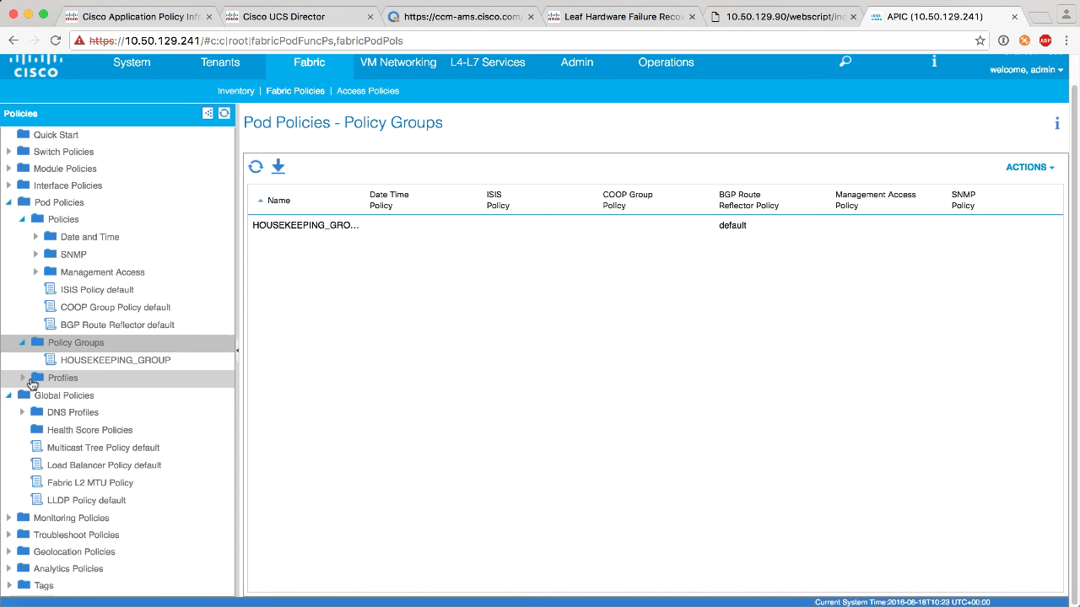
# Step: Assign HOUSEKEEPING_GROUP to the default pod profile's default selector and confirm
pyautogui.click(22, 377)
pyautogui.click(73, 397)
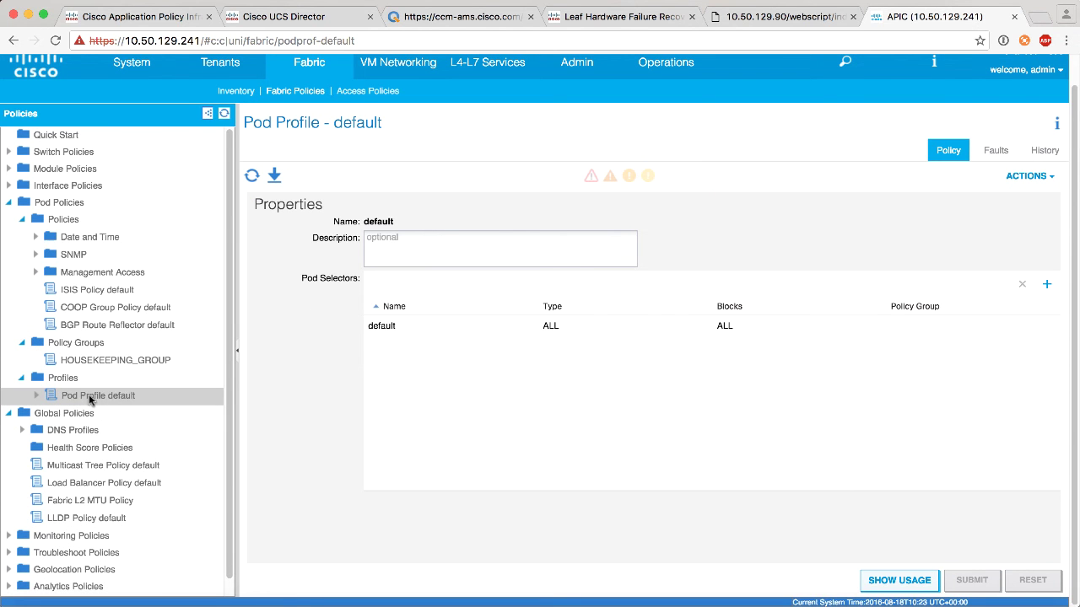
pyautogui.rightClick(88, 397)
pyautogui.click(35, 399)
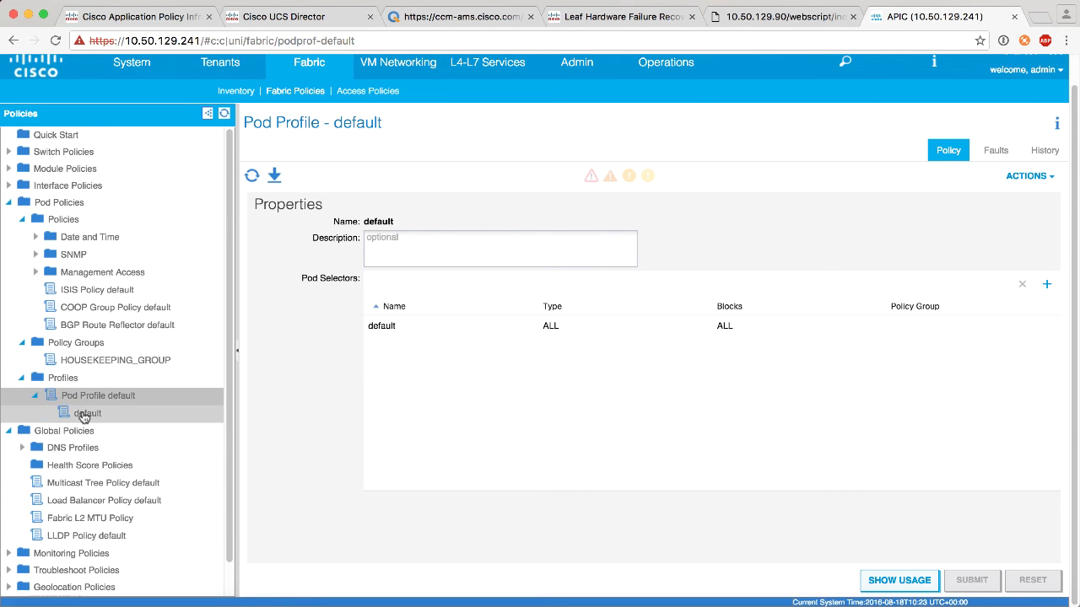
pyautogui.click(87, 413)
pyautogui.click(400, 294)
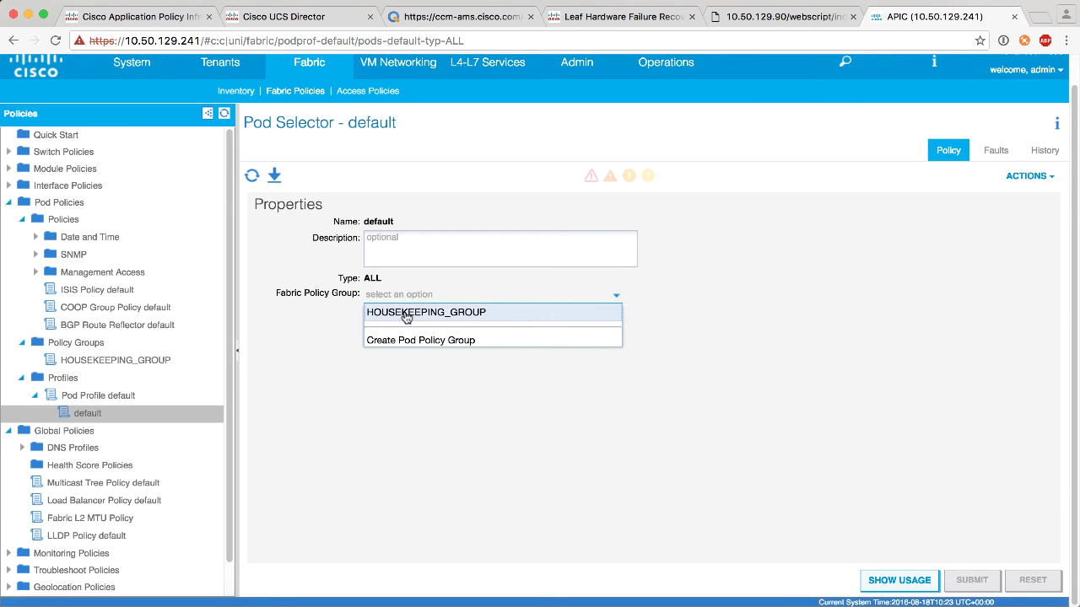
pyautogui.click(971, 580)
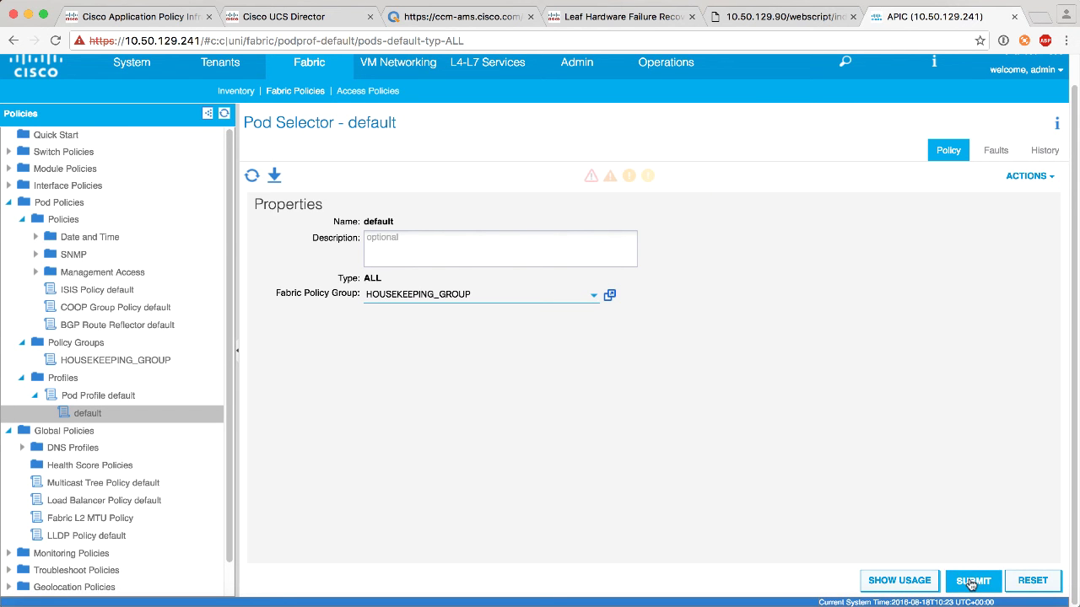
pyautogui.click(688, 453)
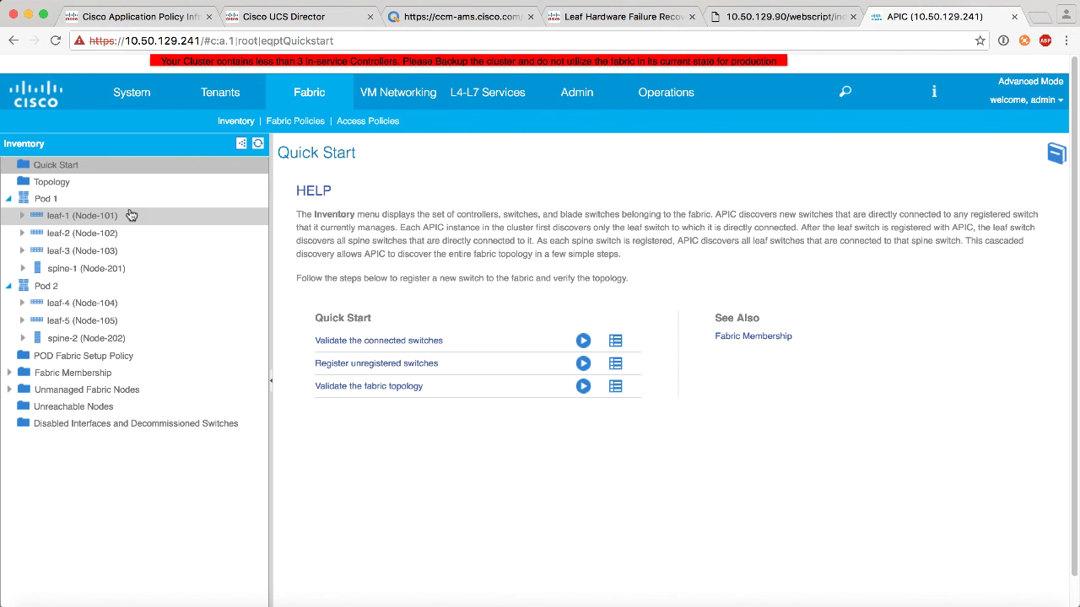
# Step: Expand spine-1 (Node-201) protocols and scroll its BGP next hops and overlay neighbors, including 222.222.222.222
pyautogui.click(23, 270)
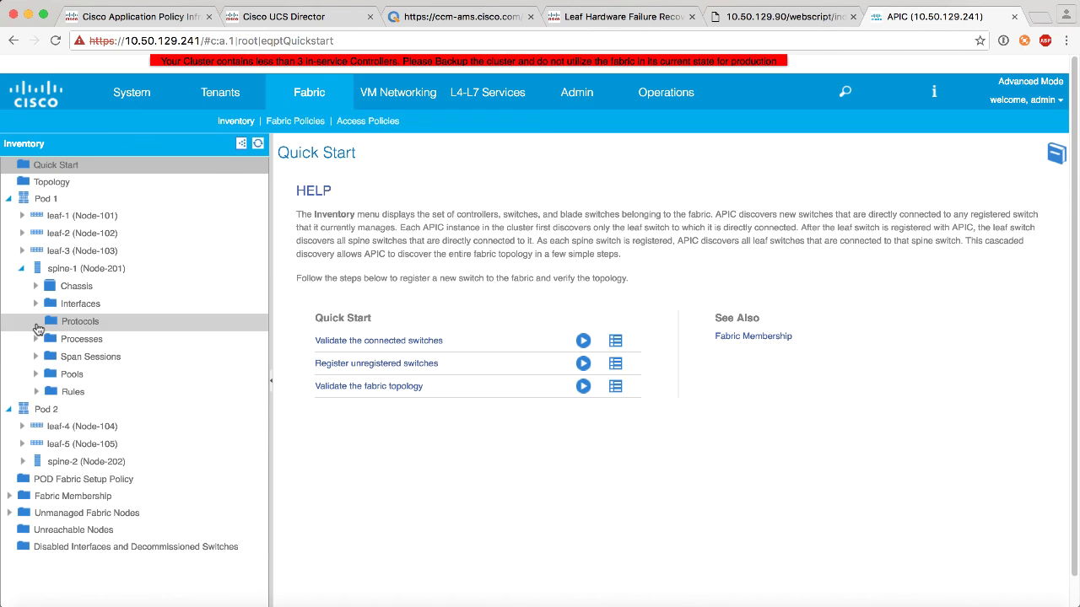
pyautogui.click(36, 322)
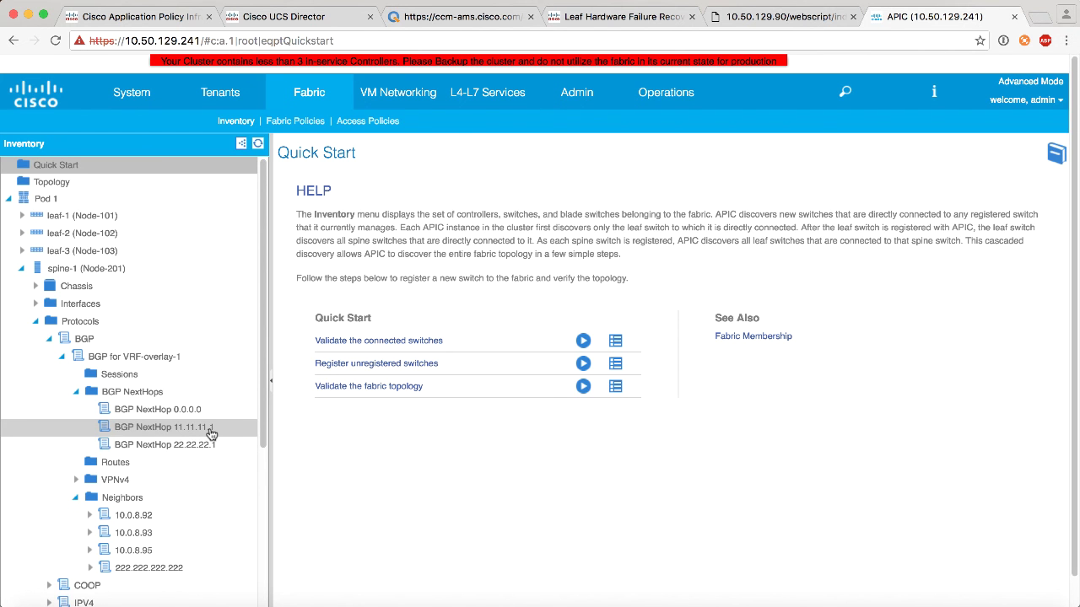
pyautogui.scroll(-1, 202, 449)
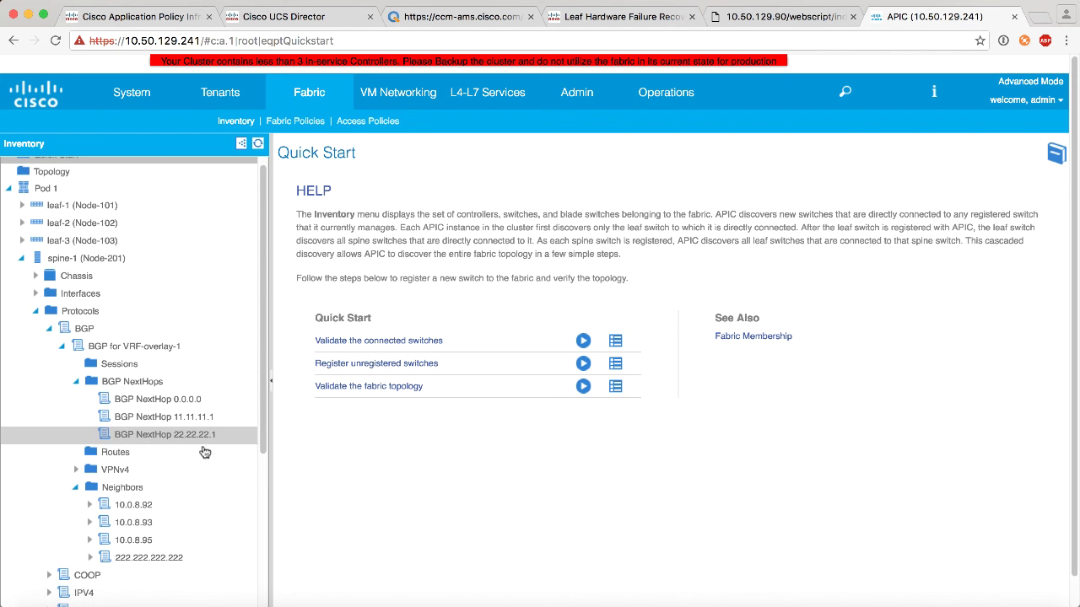
pyautogui.scroll(-2, 126, 472)
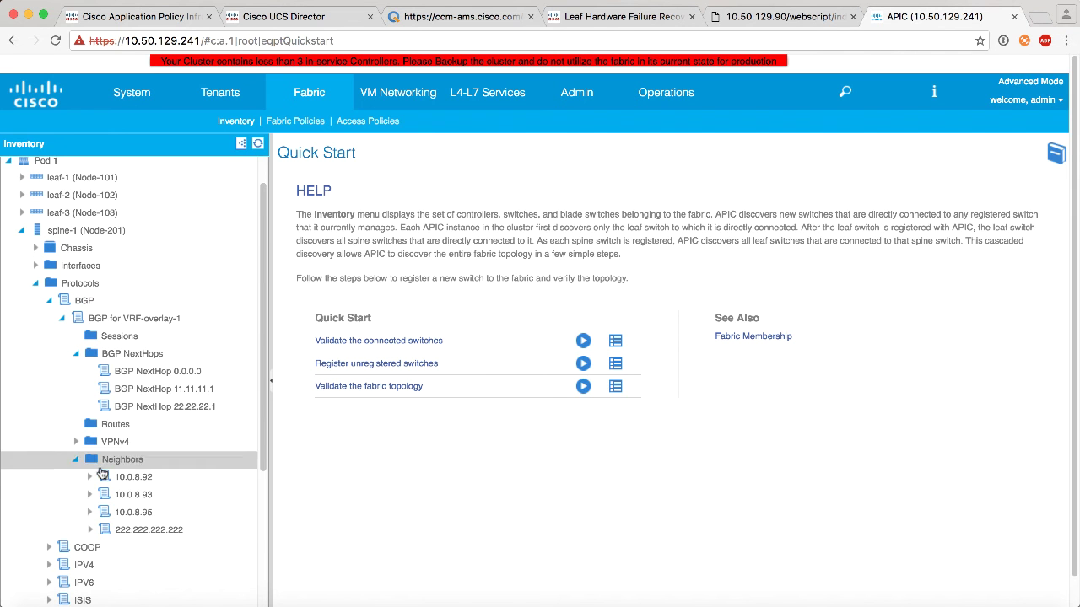
pyautogui.moveTo(148, 557)
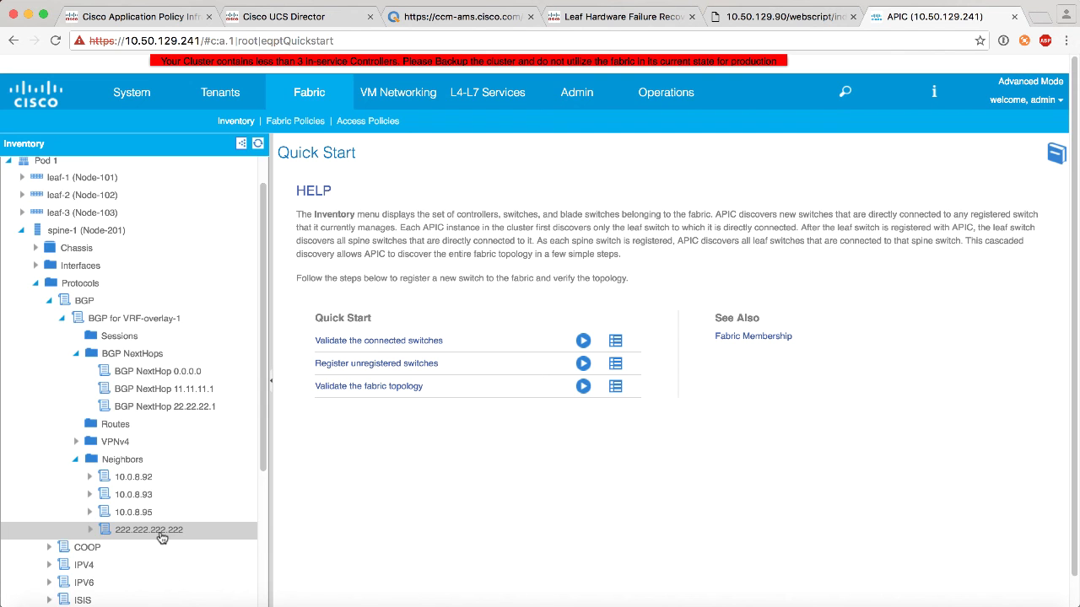
pyautogui.scroll(-3, 162, 538)
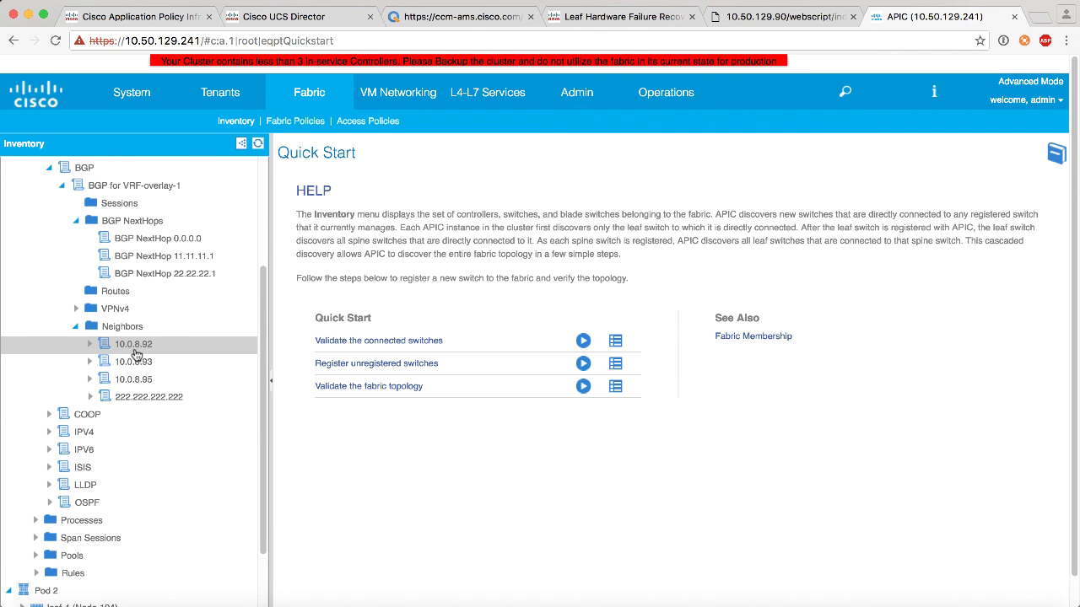
pyautogui.scroll(-4, 135, 355)
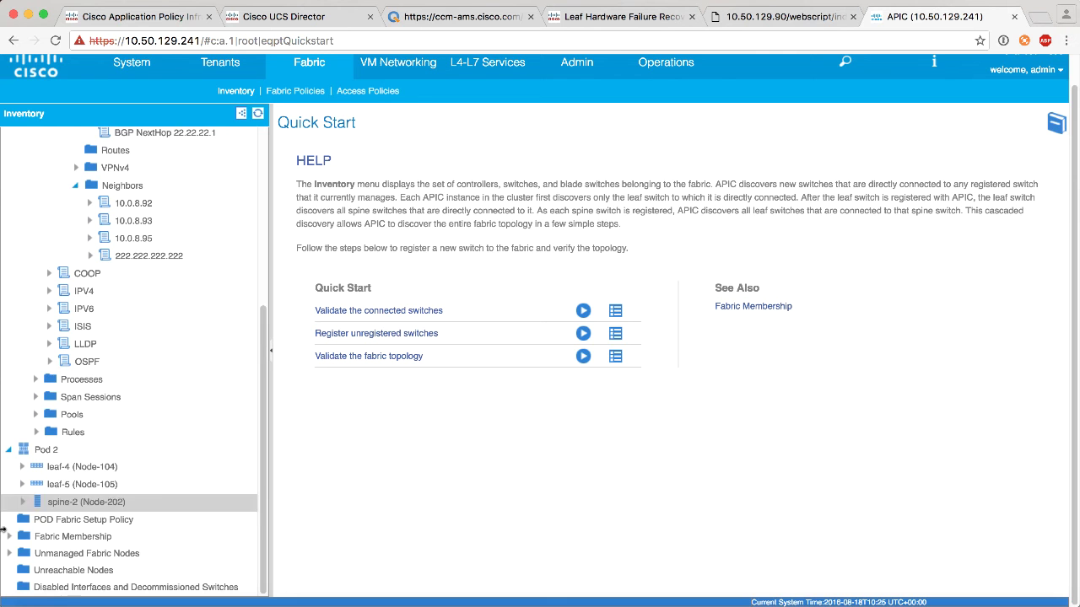
# Step: Show spine-2 (Node-202) BGP properties with AS 65001 and expand BGP for VRF-overlay-1
pyautogui.click(26, 504)
pyautogui.scroll(-3, 108, 506)
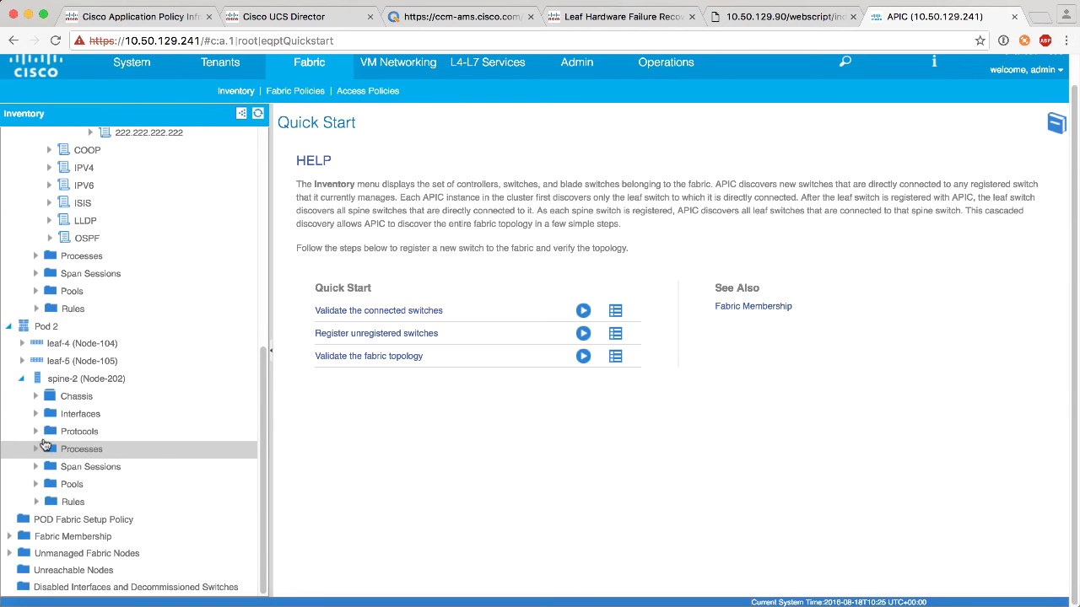
pyautogui.click(35, 433)
pyautogui.click(50, 449)
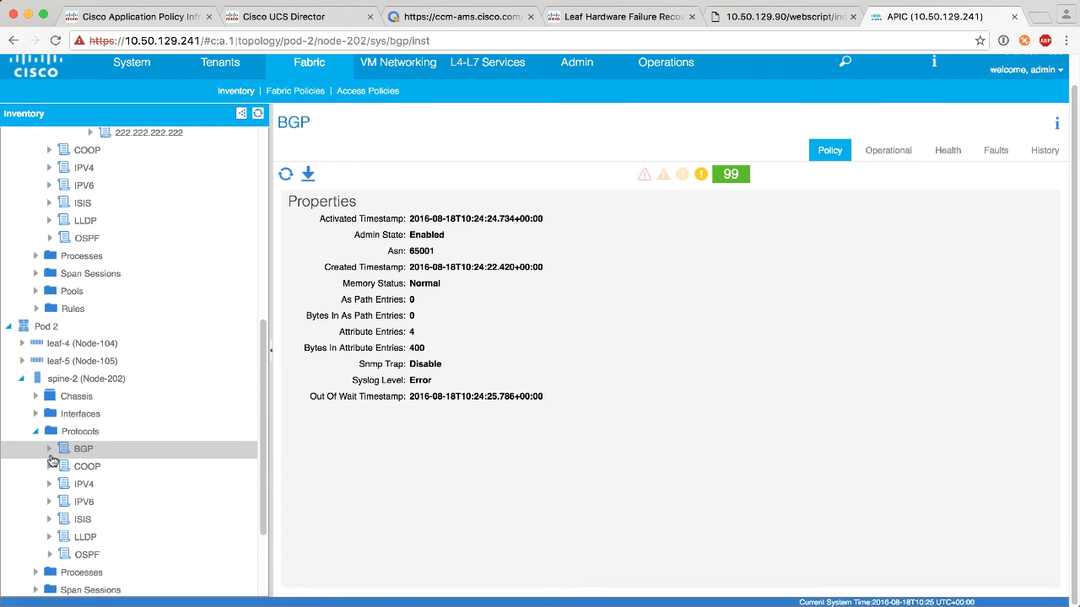
pyautogui.click(61, 467)
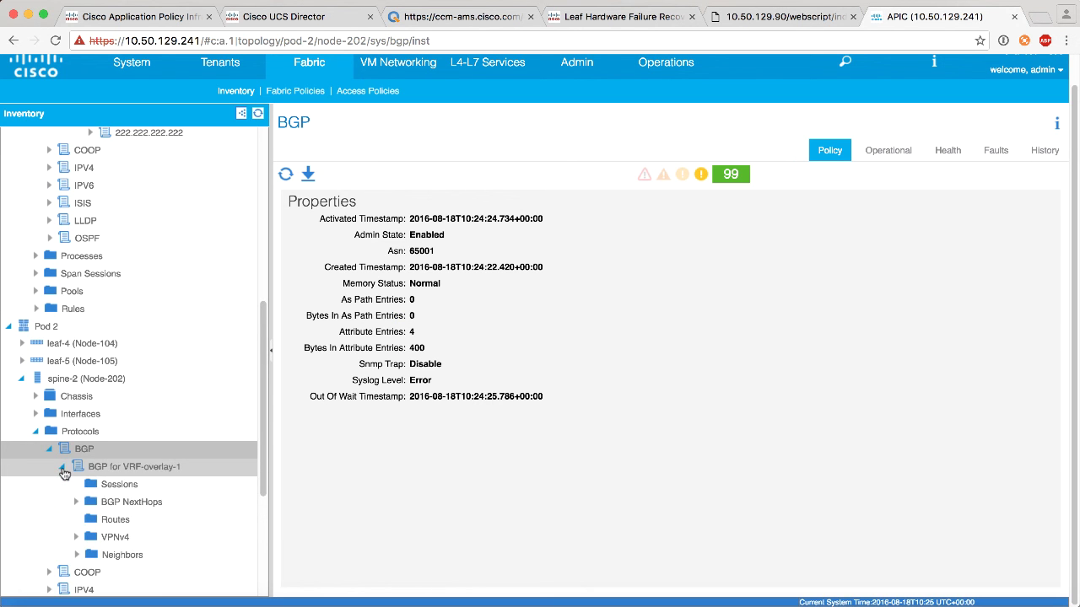
# Step: List spine-2's BGP next hops and BGP neighbors
pyautogui.click(75, 504)
pyautogui.scroll(-1, 126, 506)
pyautogui.scroll(-1, 177, 485)
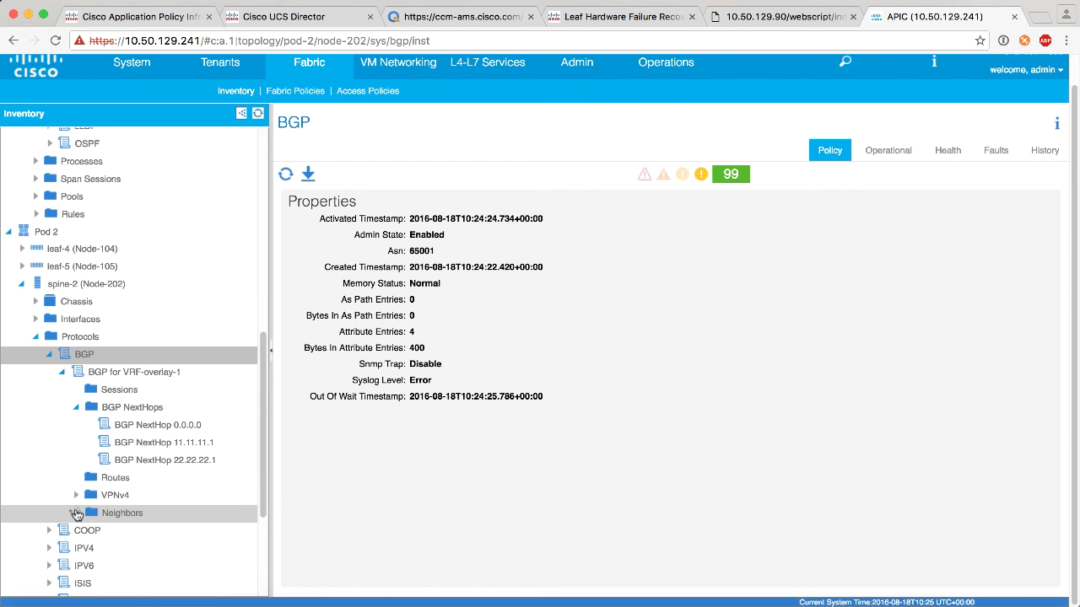
pyautogui.click(77, 514)
pyautogui.scroll(-2, 146, 506)
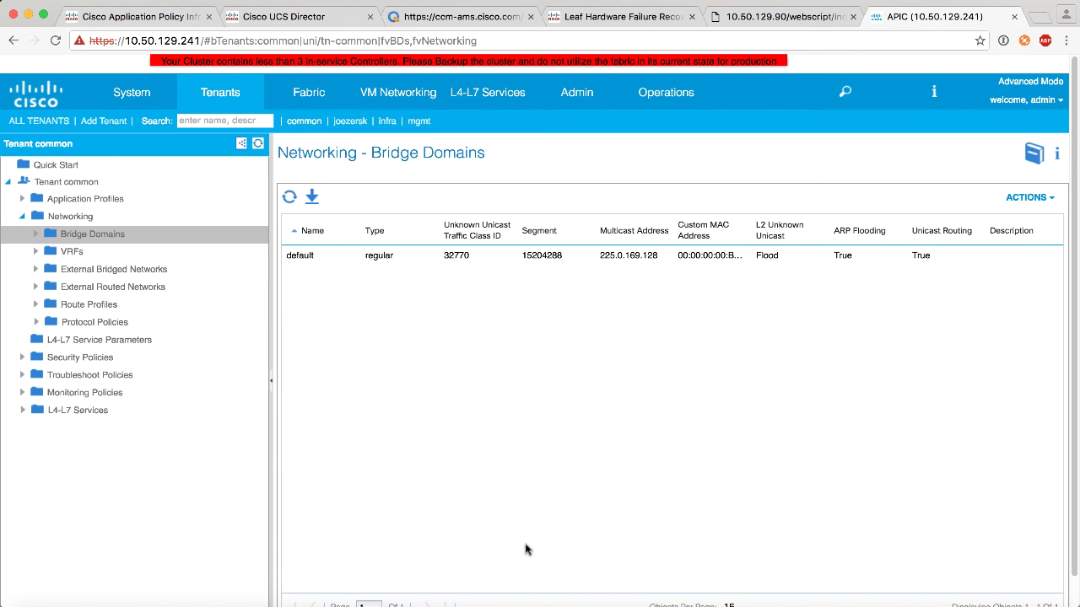
# Step: Compare the bridge domain multicast address with the leaf's mroute output, highlighting 225.0.169.128/32
pyautogui.click(595, 602)
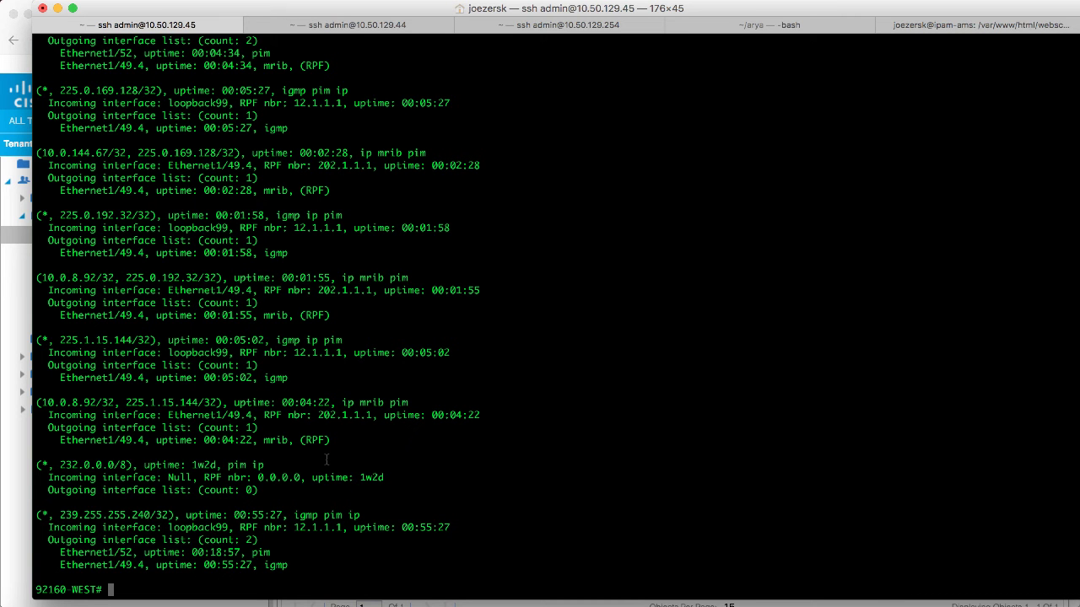
pyautogui.click(194, 601)
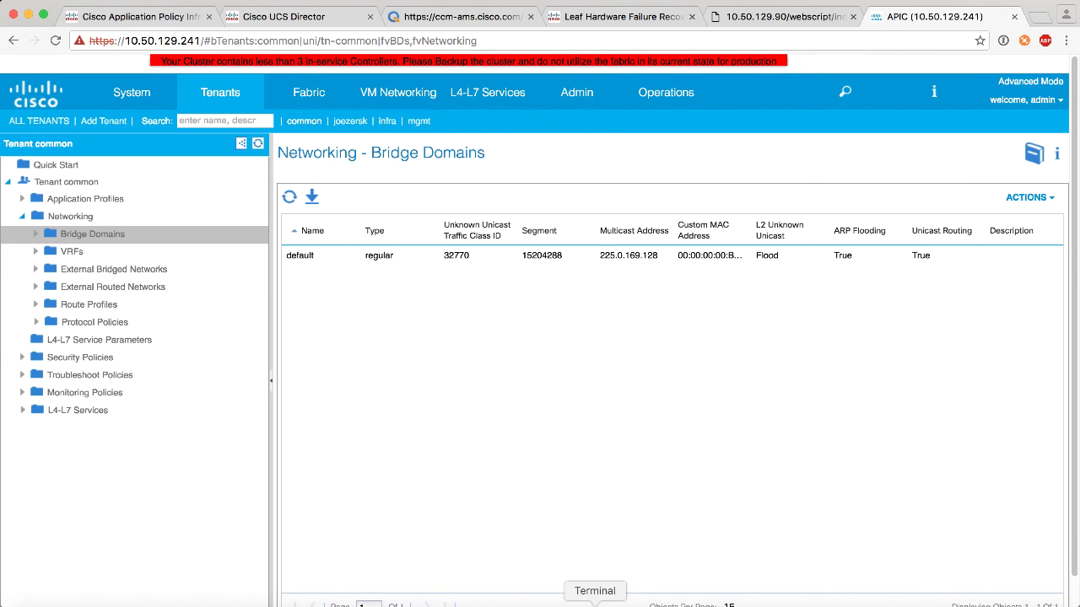
pyautogui.click(595, 602)
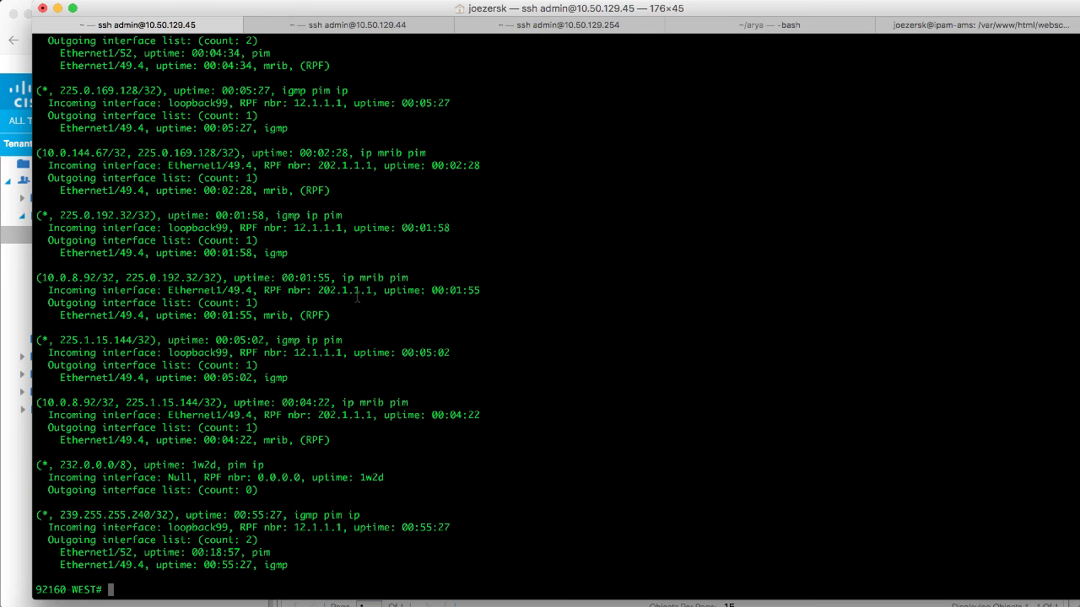
pyautogui.doubleClick(61, 90)
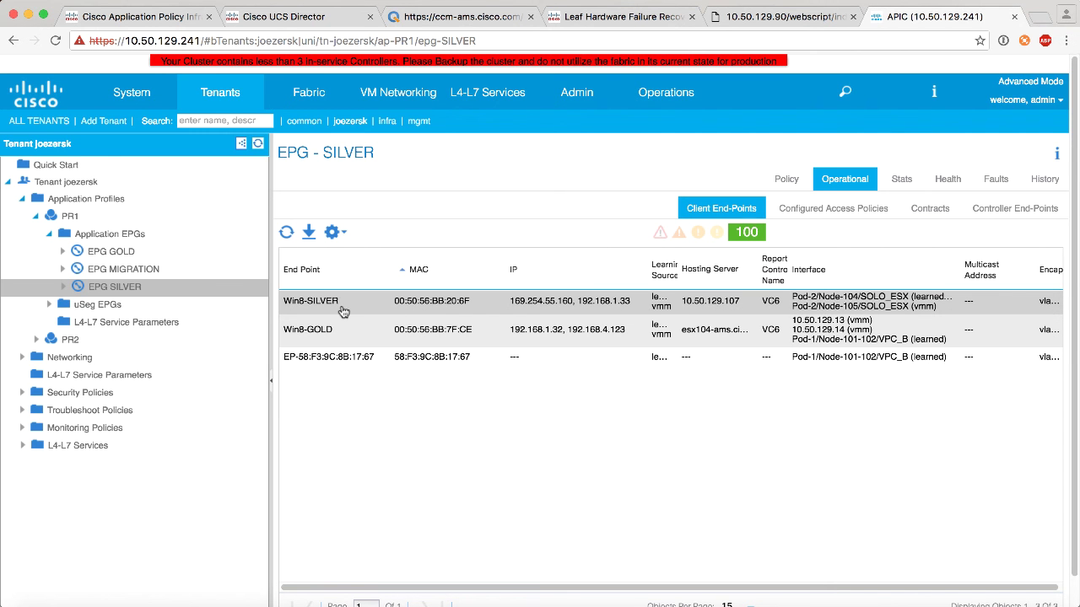
# Step: Switch desktops to the vSphere client showing the VM consoles
pyautogui.hotkey('ctrl', 'Right')
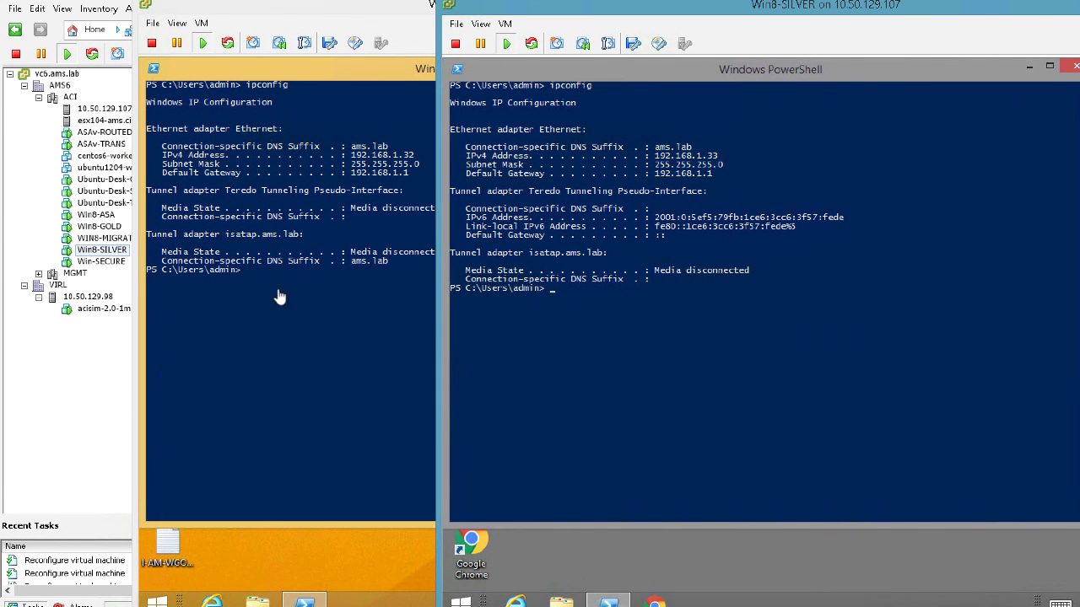
# Step: From Win8-SILVER, rerun the ping to Win8-GOLD at 192.168.1.32
pyautogui.click(263, 320)
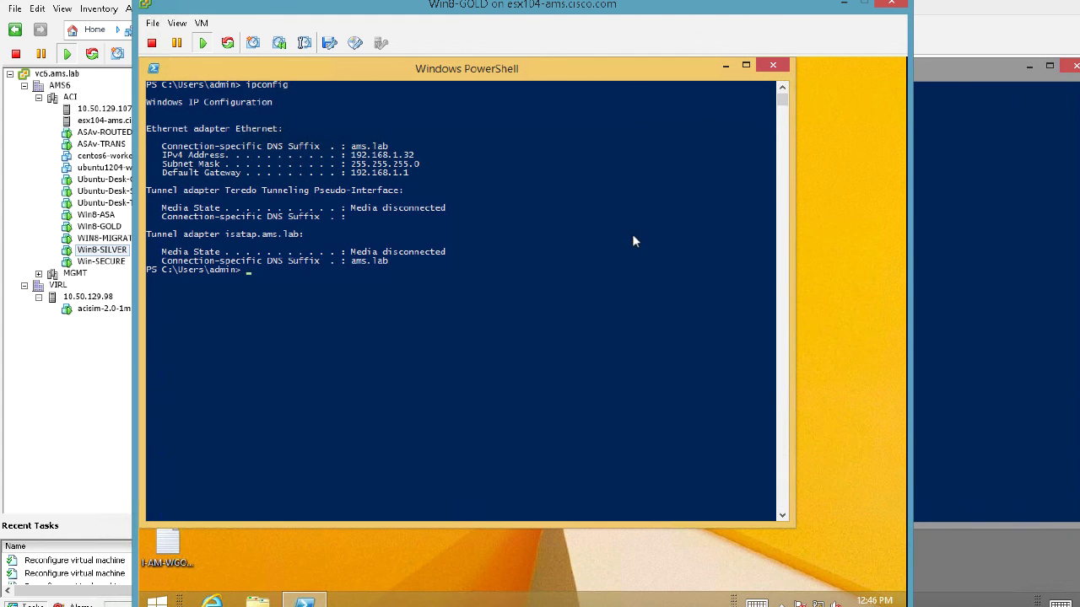
pyautogui.click(987, 325)
pyautogui.press('Up')
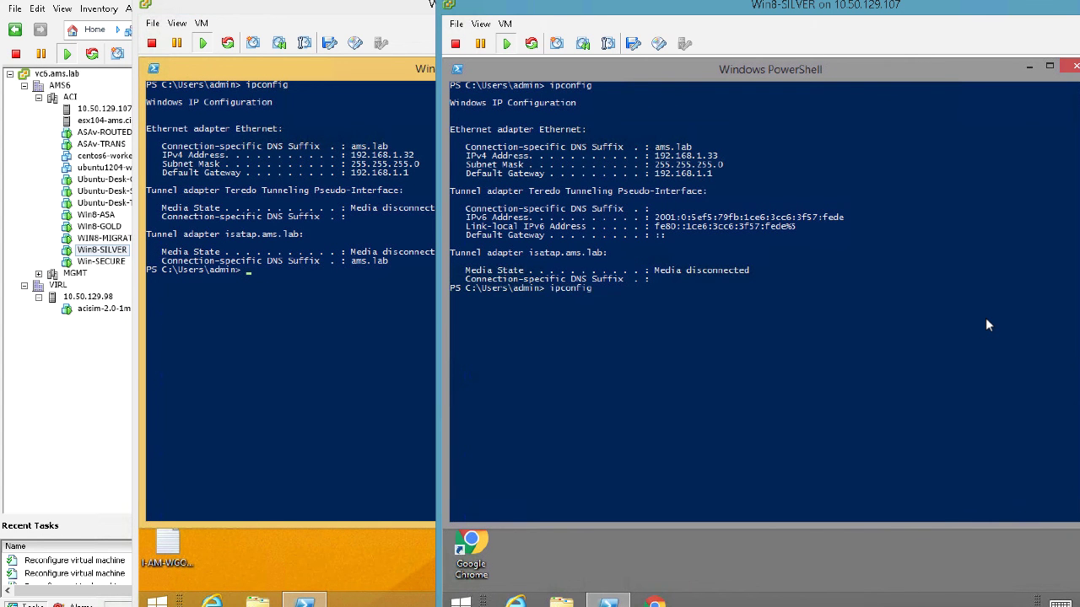
pyautogui.press('Up')
pyautogui.press('Up')
pyautogui.press('Return')
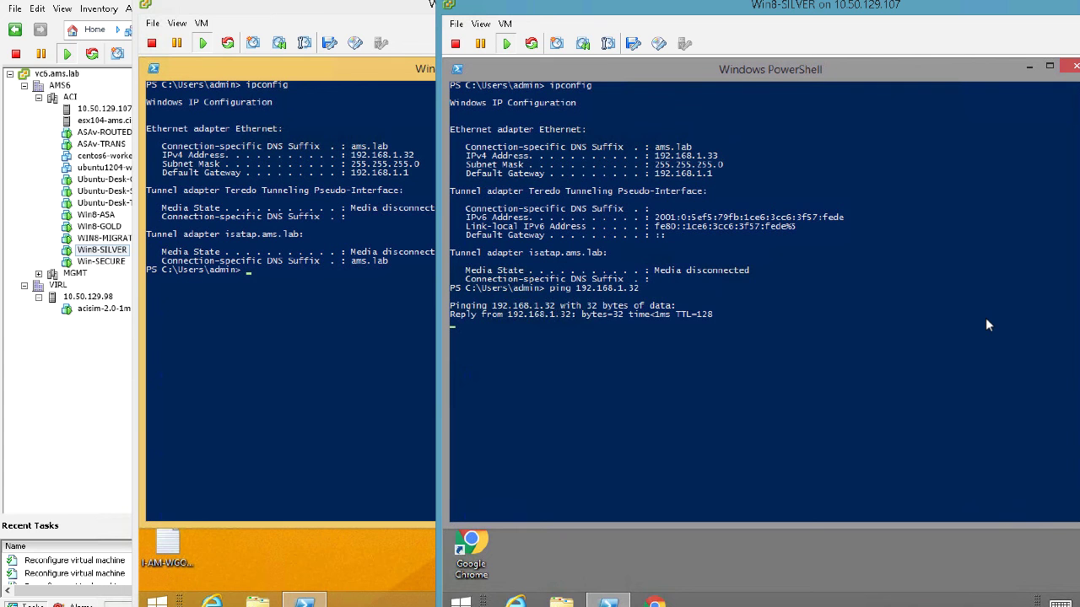
# Step: From Win8-GOLD, ping Win8-SILVER at 192.168.1.33
pyautogui.click(353, 336)
pyautogui.write('ping 192.16')
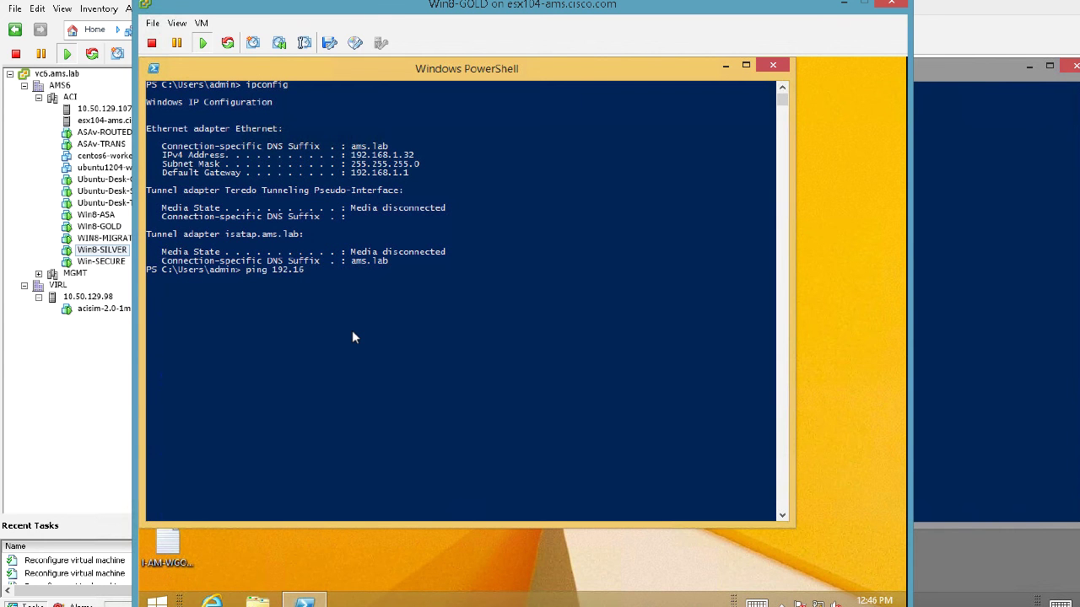
pyautogui.write('8.1.33')
pyautogui.press('Return')
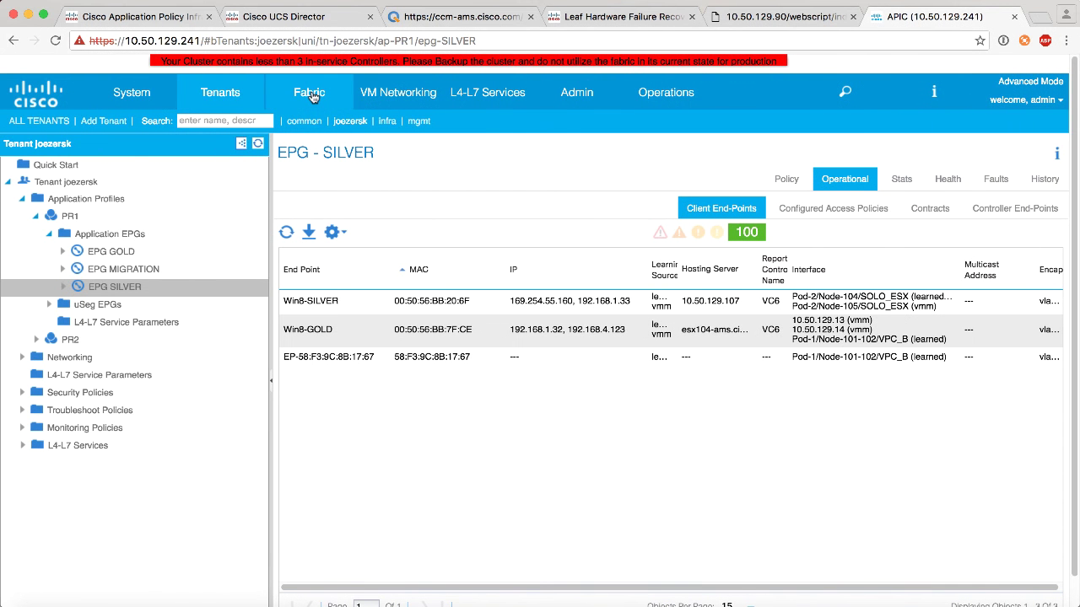
# Step: Open spine-1's COOP End Point Database for VRF-overlay-1 in the fabric inventory
pyautogui.click(311, 94)
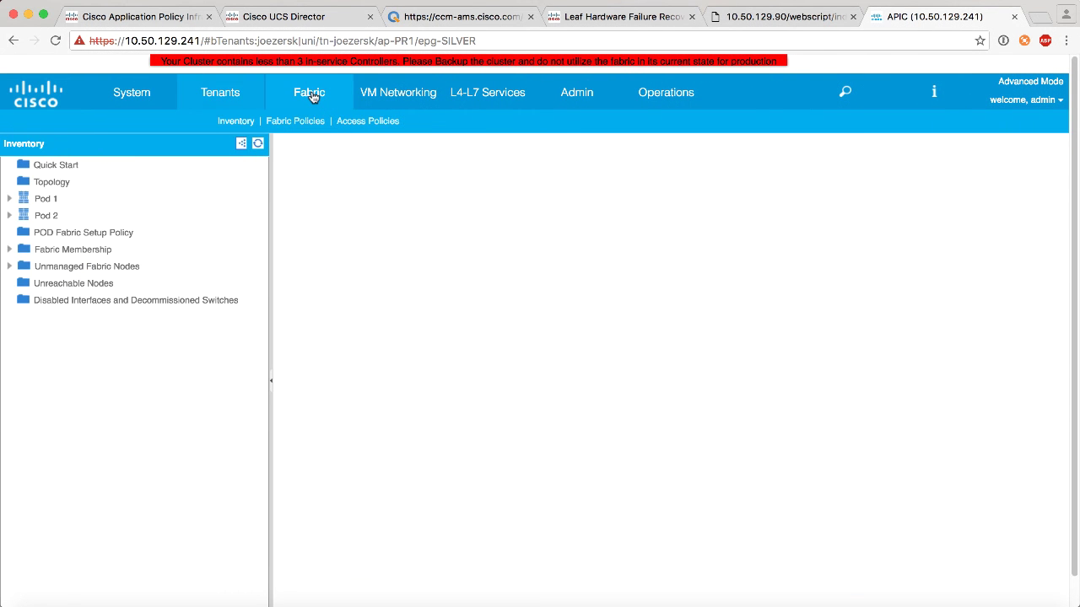
pyautogui.click(9, 200)
pyautogui.click(22, 269)
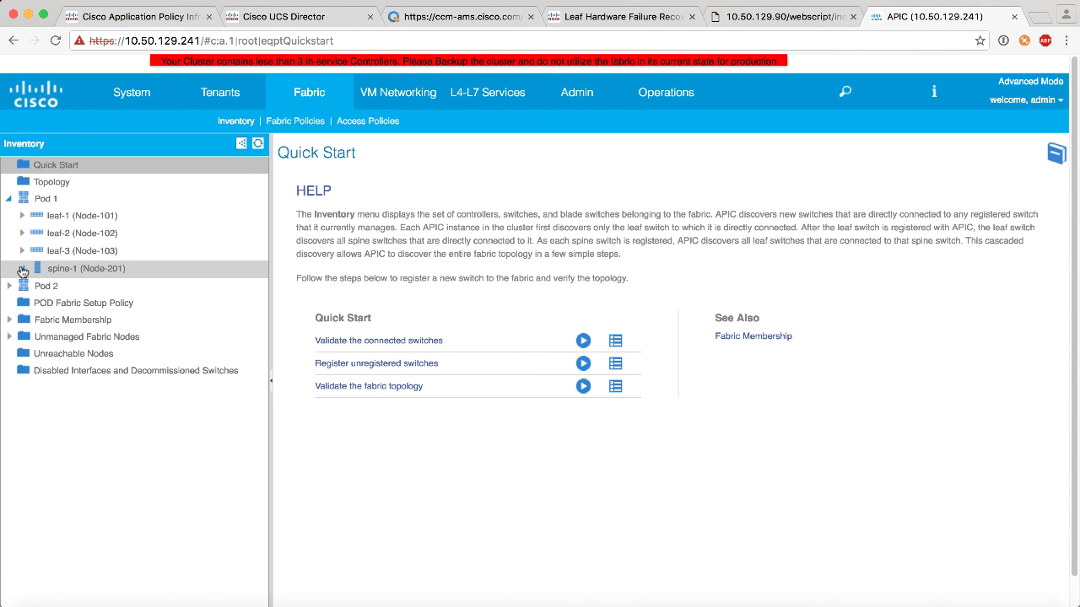
pyautogui.click(35, 323)
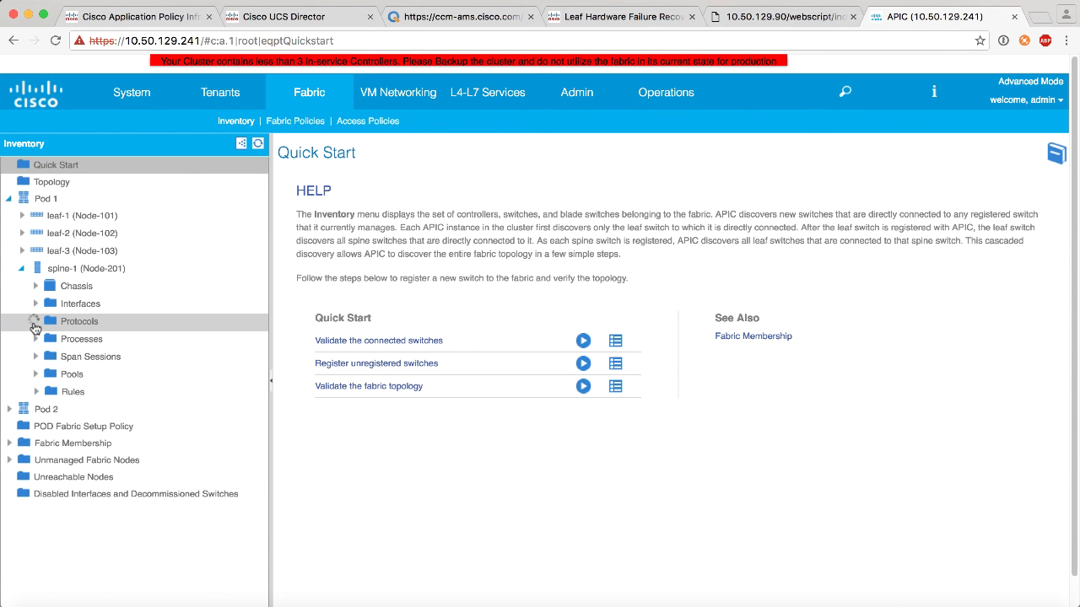
pyautogui.click(49, 357)
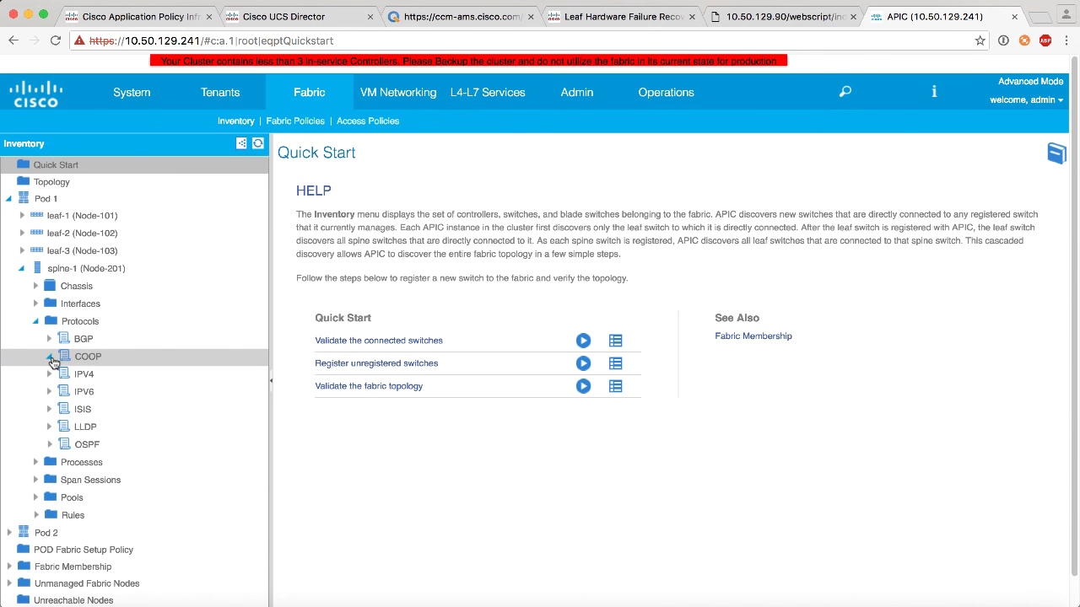
pyautogui.click(64, 375)
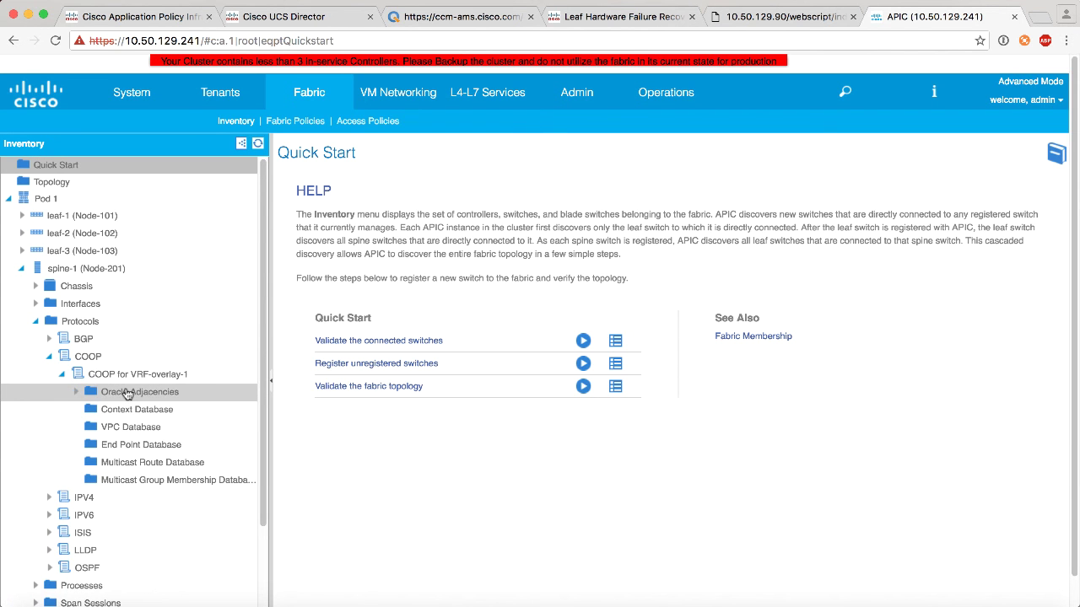
pyautogui.click(135, 445)
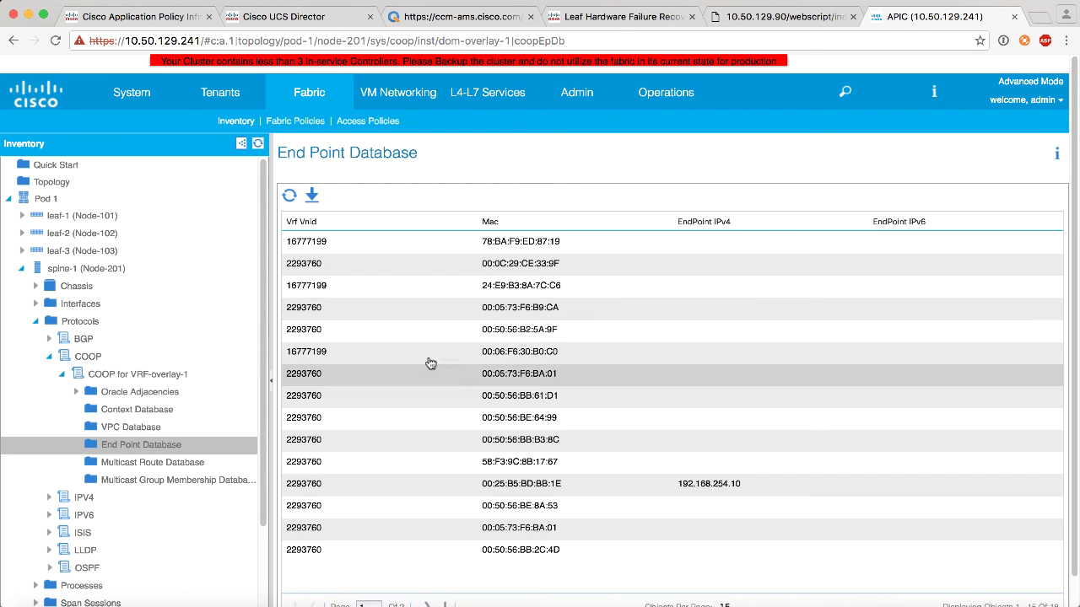
# Step: Page to the second set of endpoints, listing 192.168.1.33 and 192.168.1.32
pyautogui.scroll(-2, 557, 362)
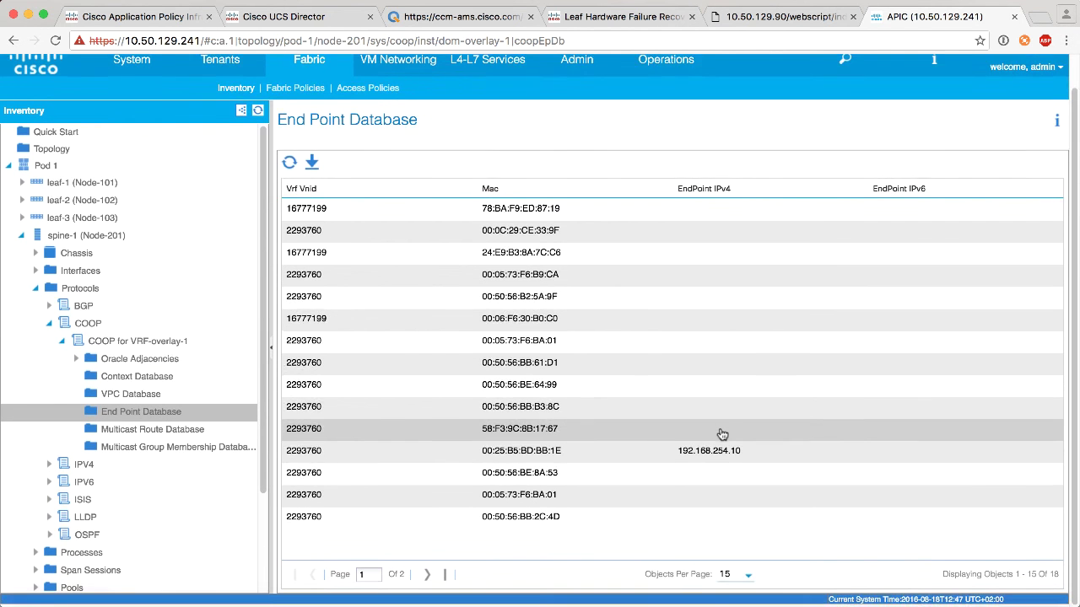
pyautogui.click(426, 578)
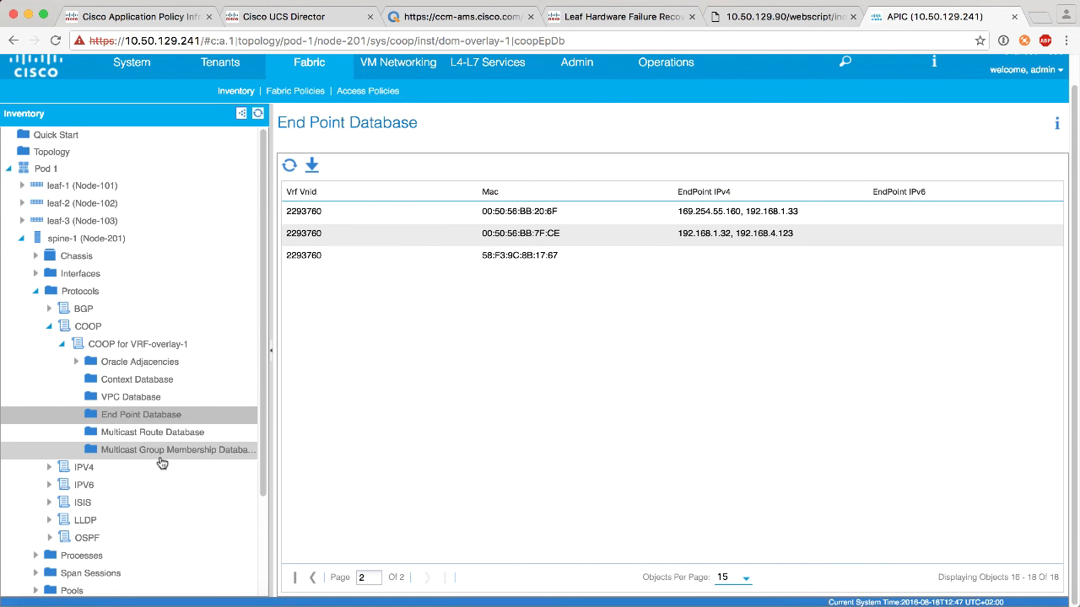
pyautogui.scroll(-3, 162, 462)
pyautogui.scroll(-3, 161, 462)
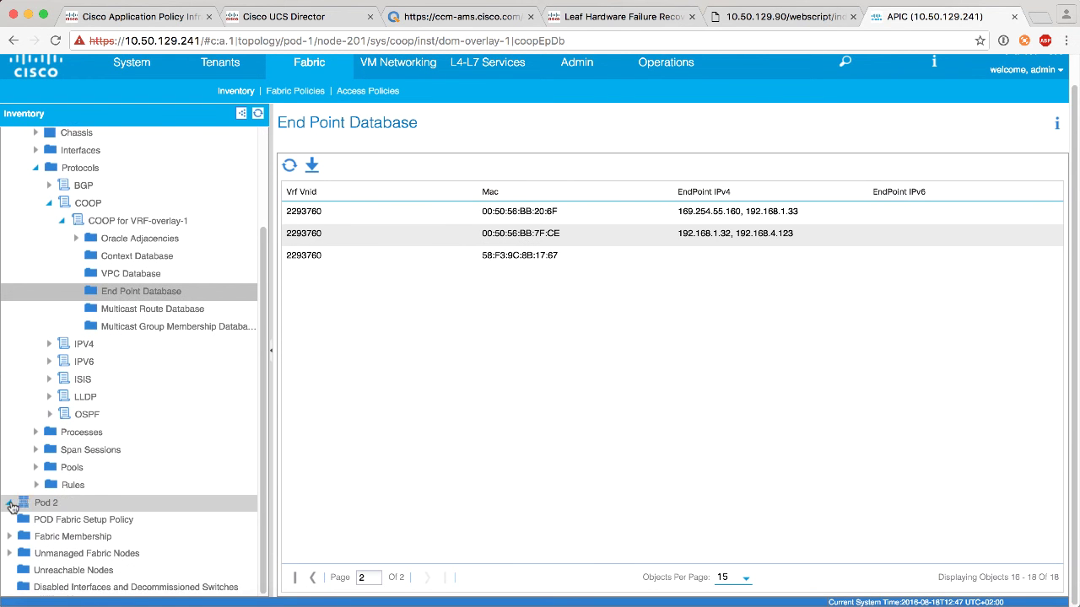
pyautogui.click(118, 505)
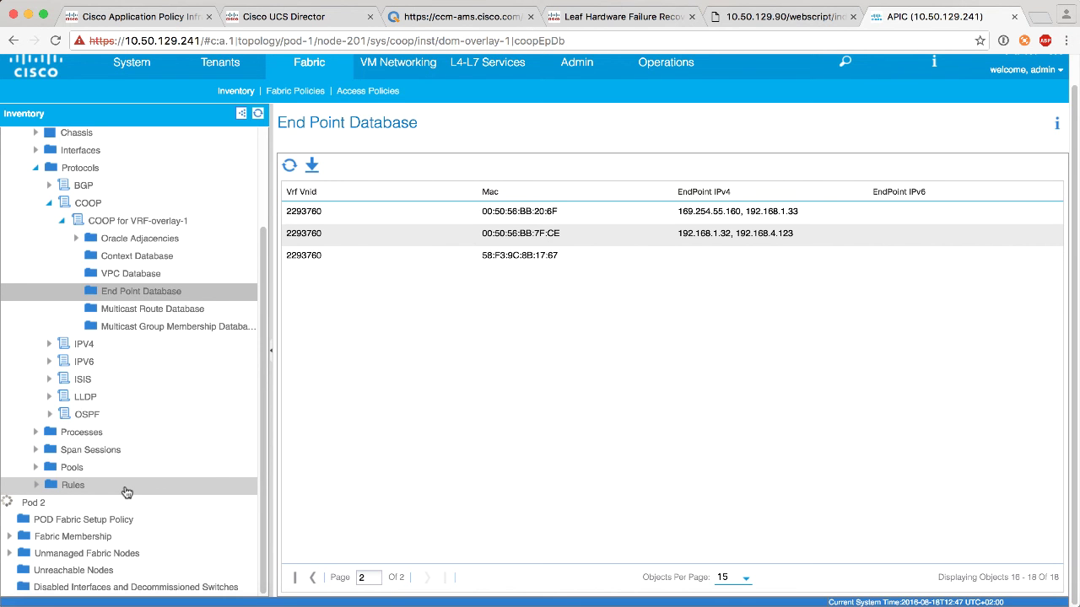
# Step: Open spine-2's COOP End Point Database for VRF-overlay-1 and view its second page
pyautogui.click(22, 502)
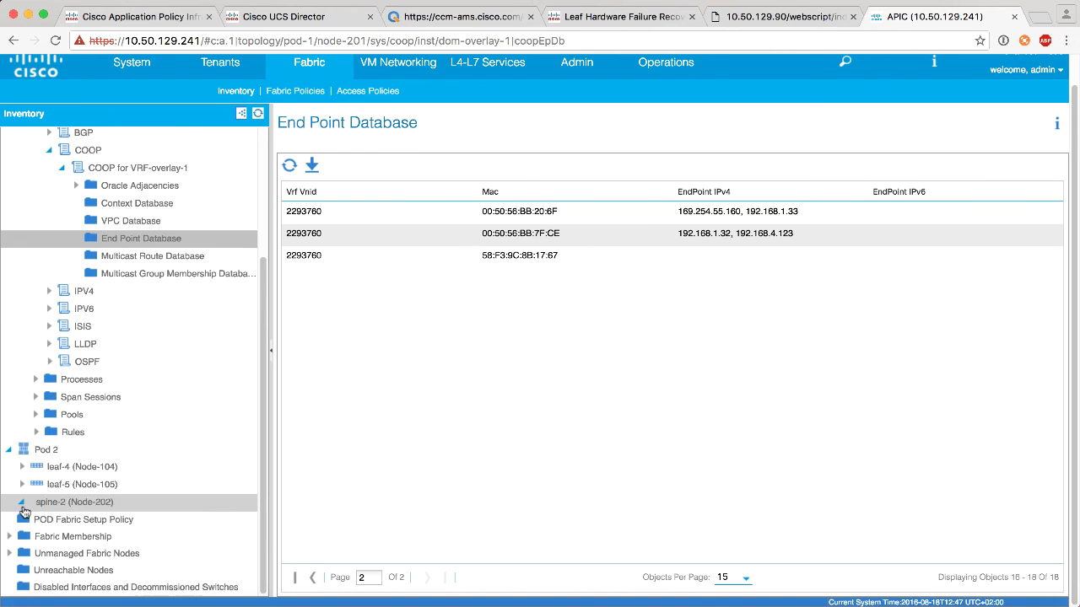
pyautogui.scroll(-3, 34, 464)
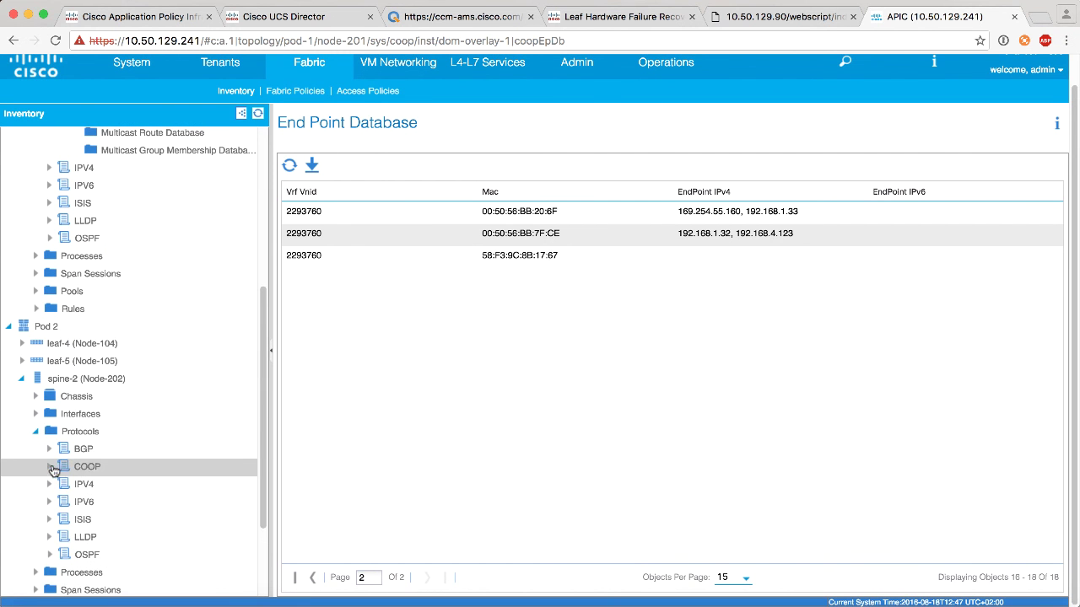
pyautogui.click(49, 466)
pyautogui.click(61, 485)
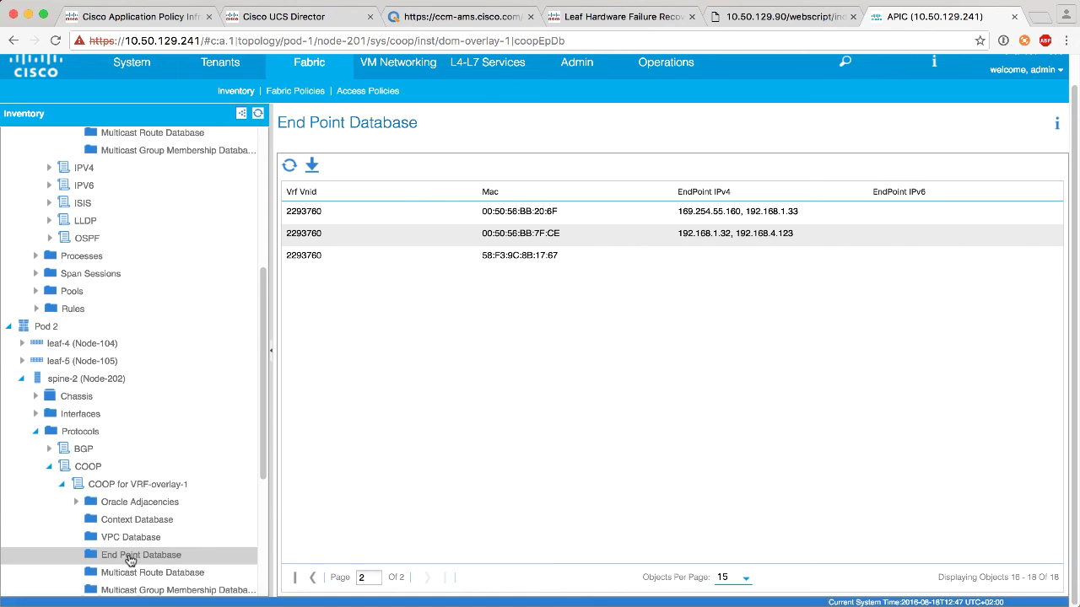
pyautogui.click(131, 558)
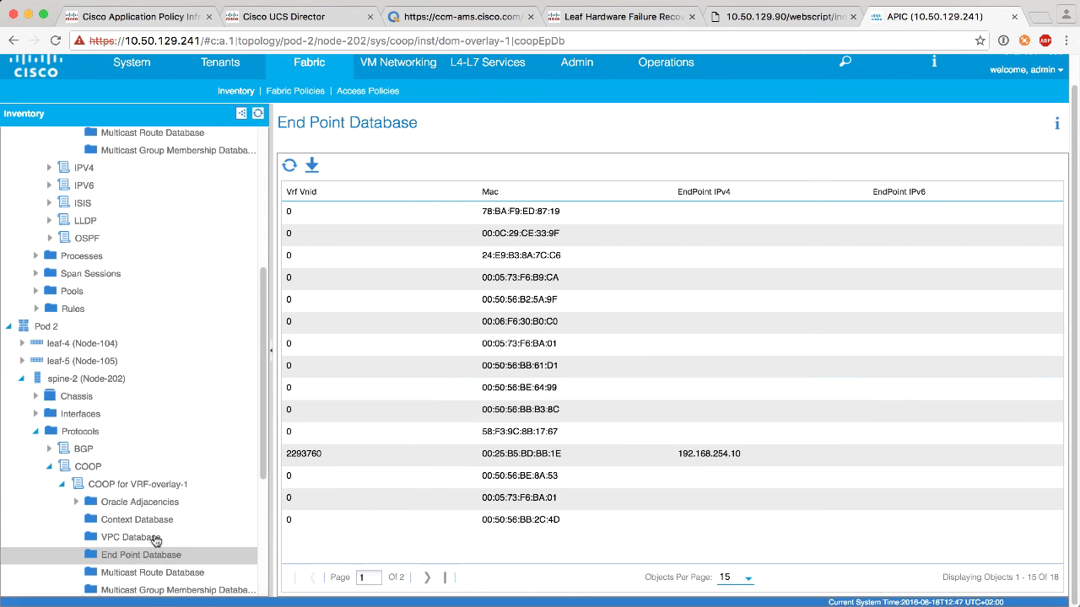
pyautogui.click(424, 579)
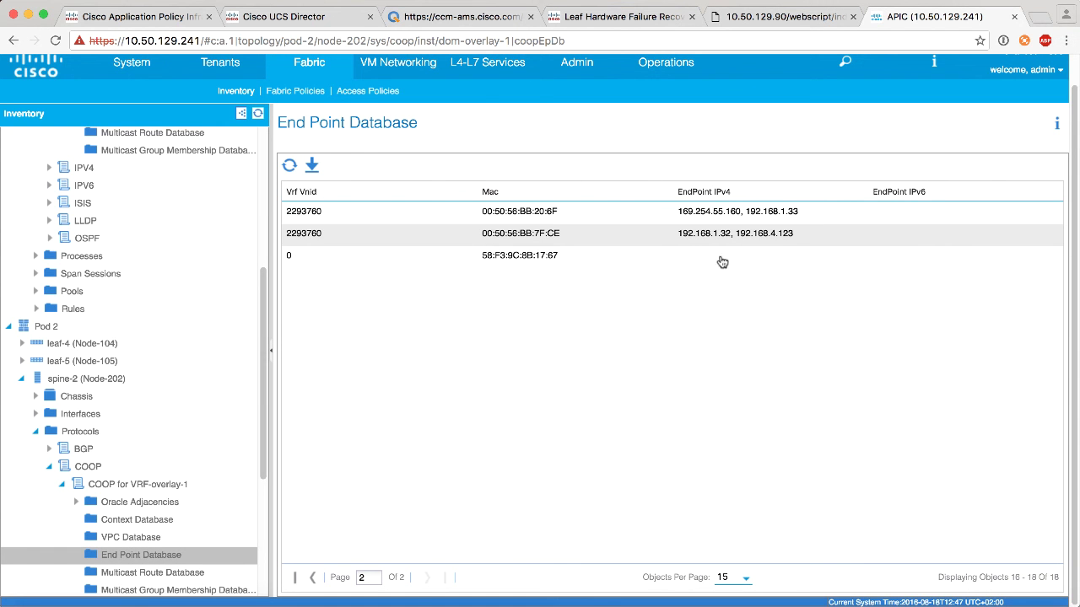